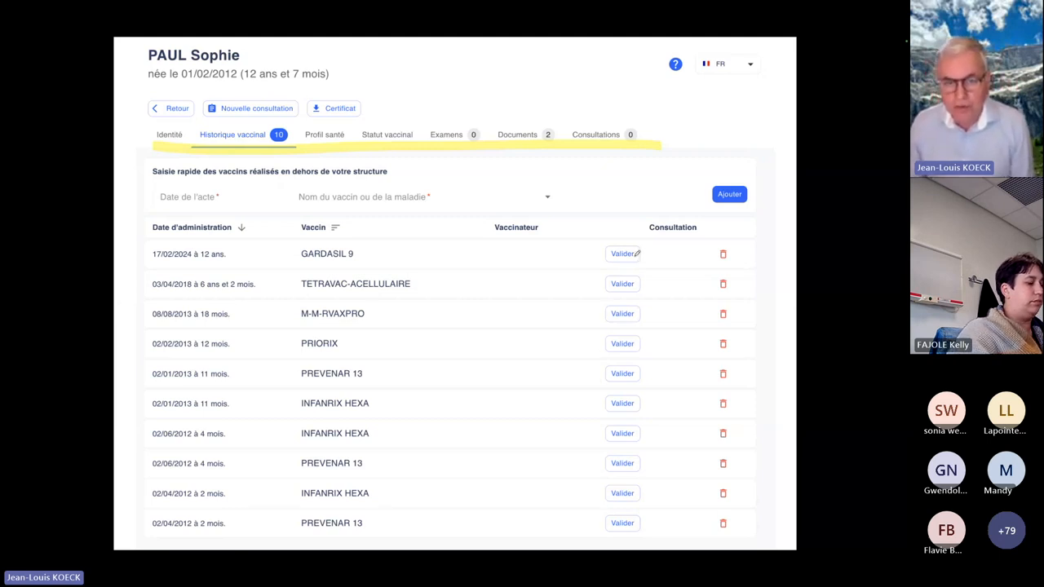
drag(611, 253, 637, 253)
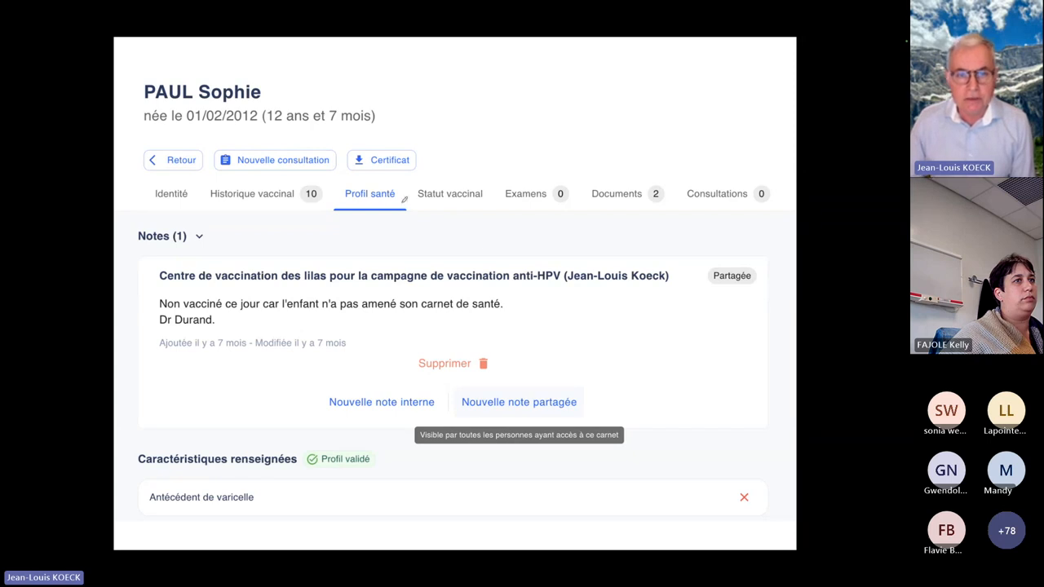
drag(336, 204, 400, 205)
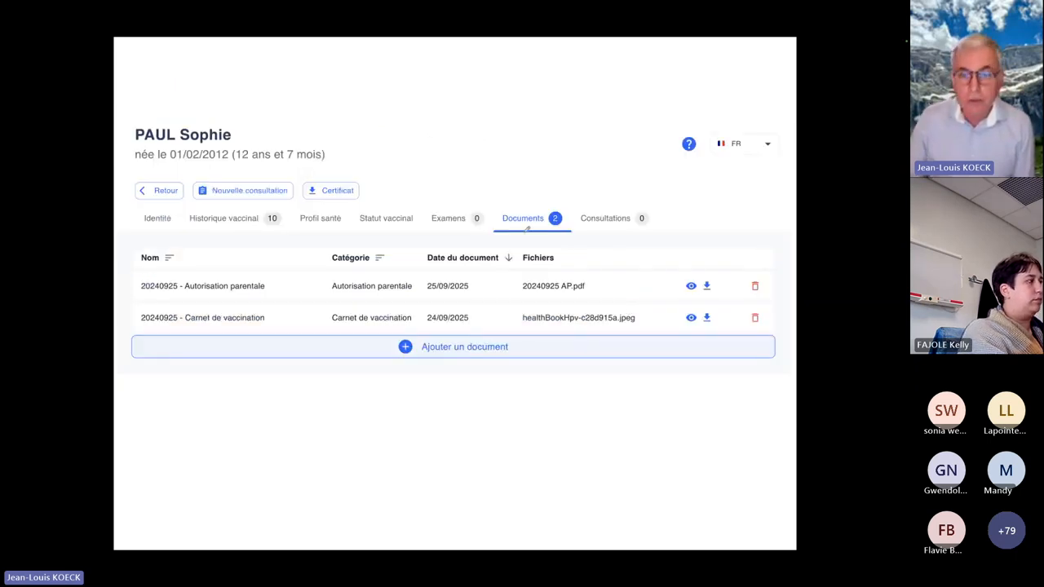
drag(501, 233, 559, 231)
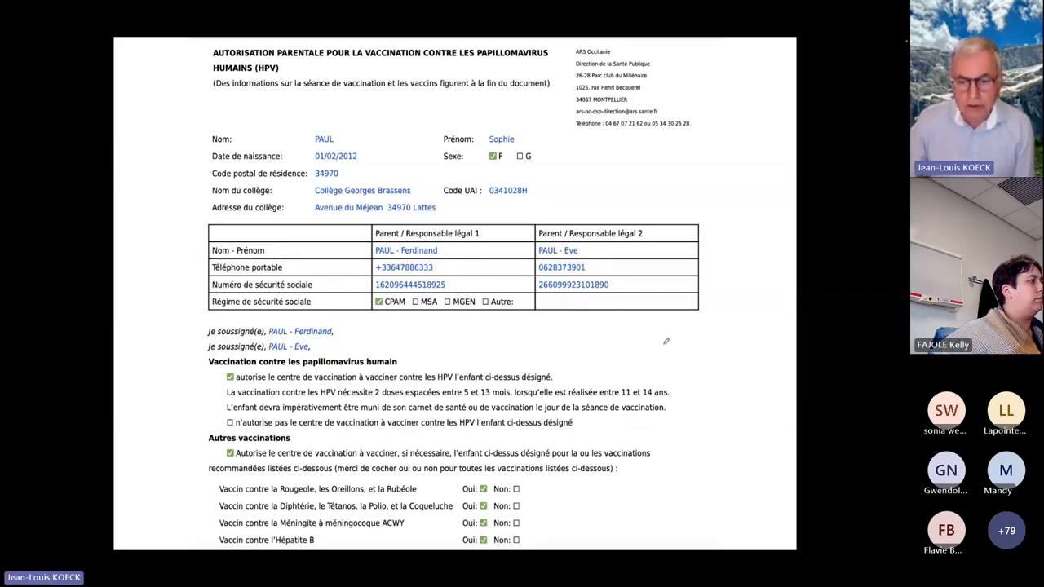
key(Escape)
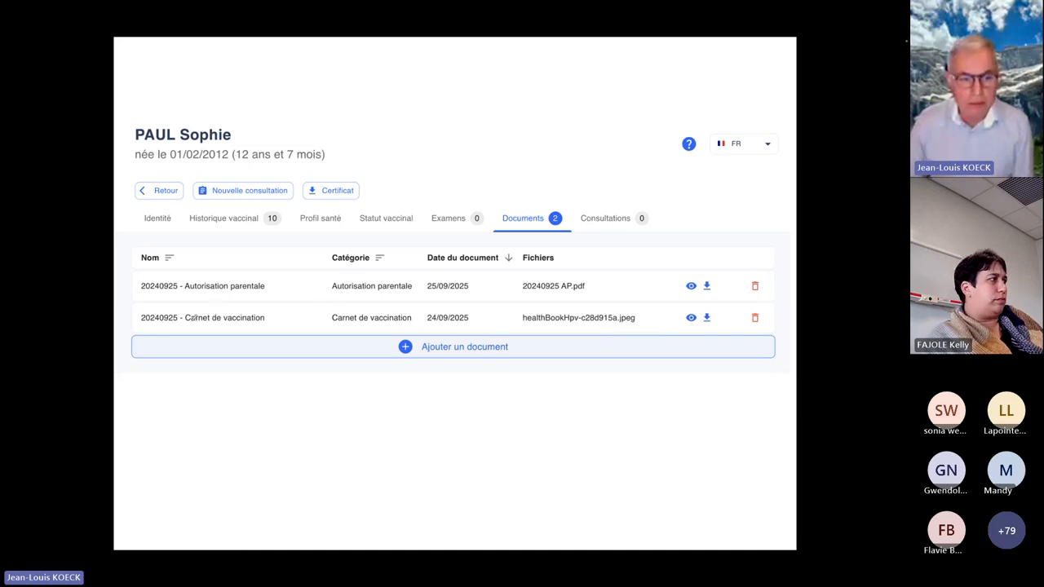
drag(198, 323, 272, 319)
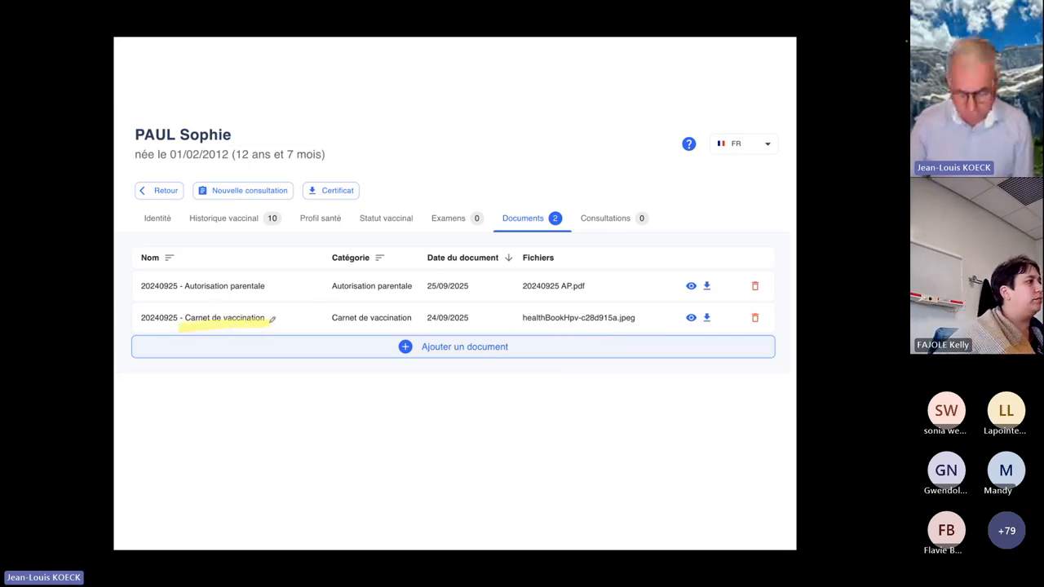
key(Right)
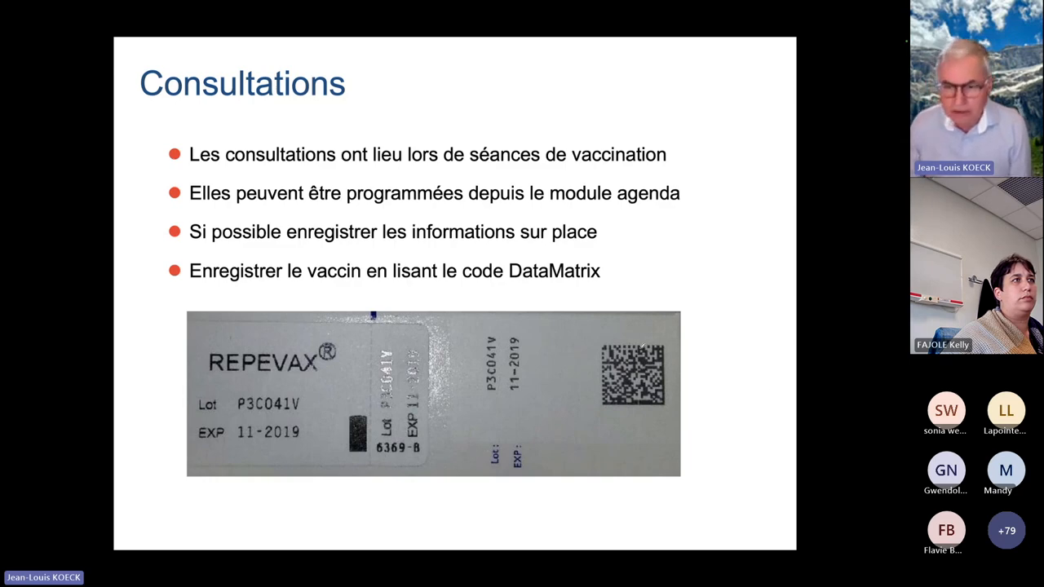
mouse_move(619, 334)
mouse_down()
mouse_move(550, 397)
mouse_move(652, 346)
mouse_move(593, 338)
mouse_up()
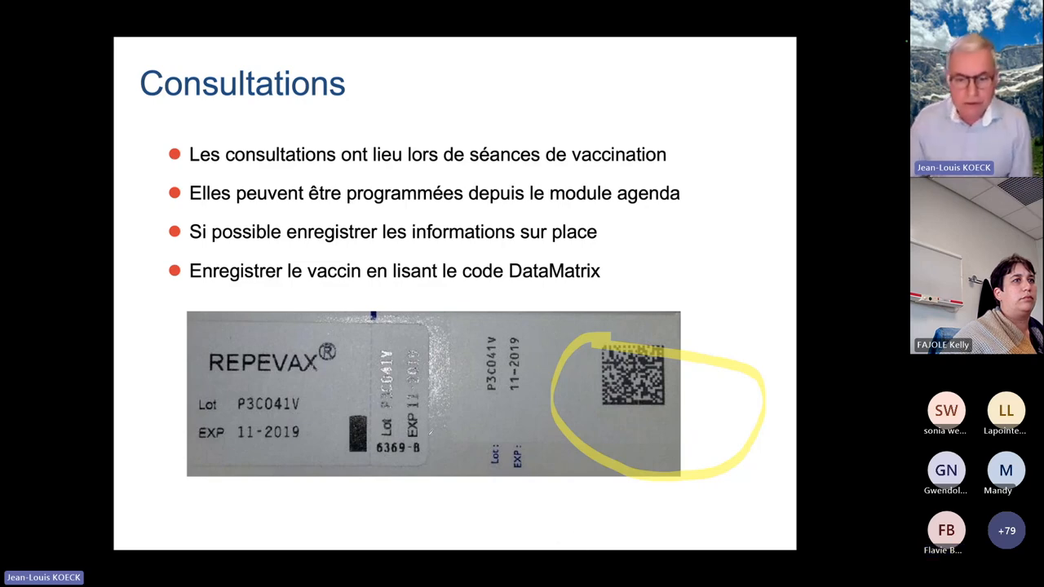
click(137, 542)
click(119, 476)
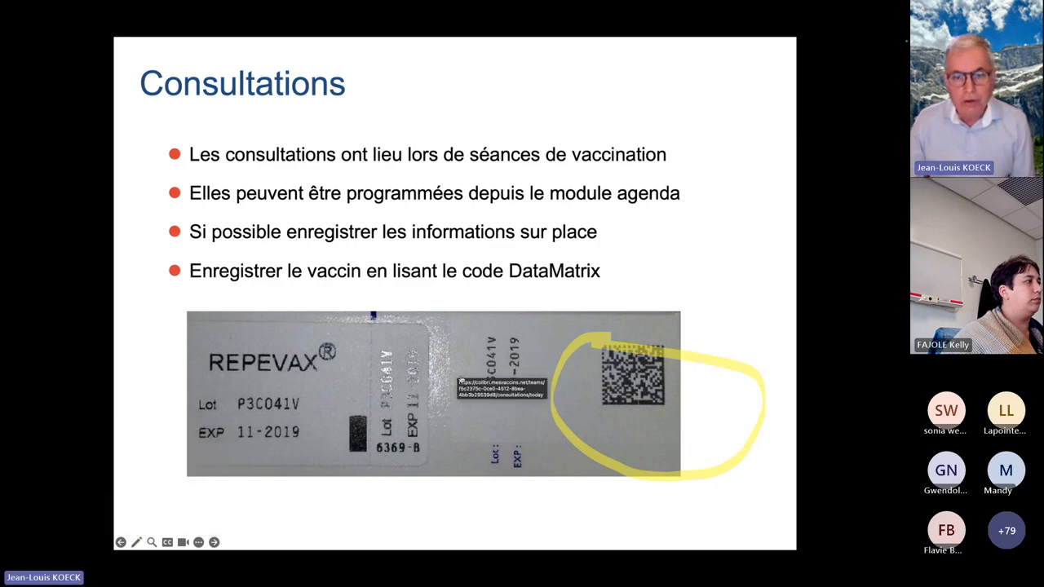
Switch to Colibri's consultations page and start a new consultation, finding the patient by surname and selecting the matching record
click(460, 376)
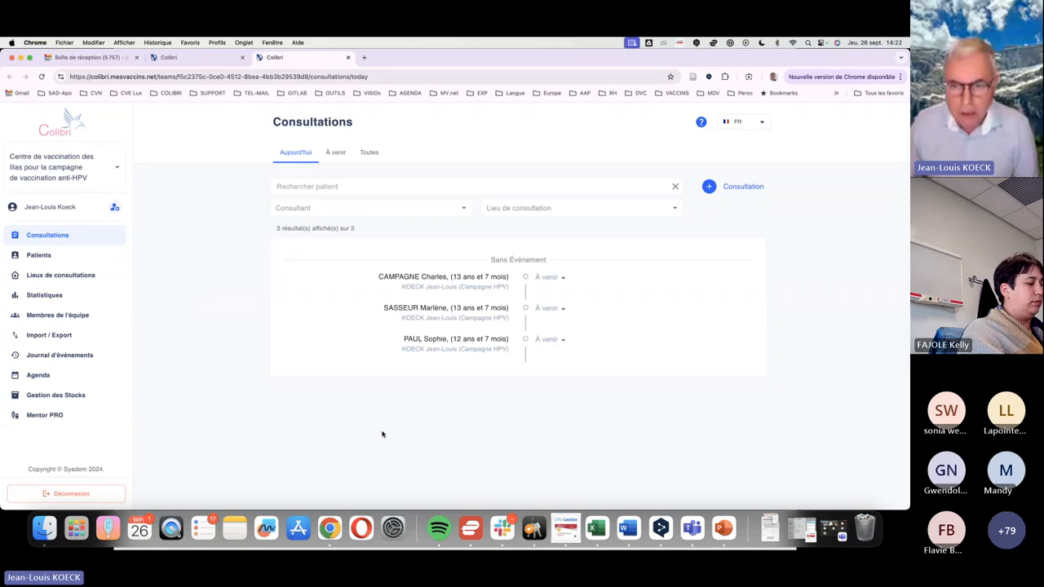
click(742, 188)
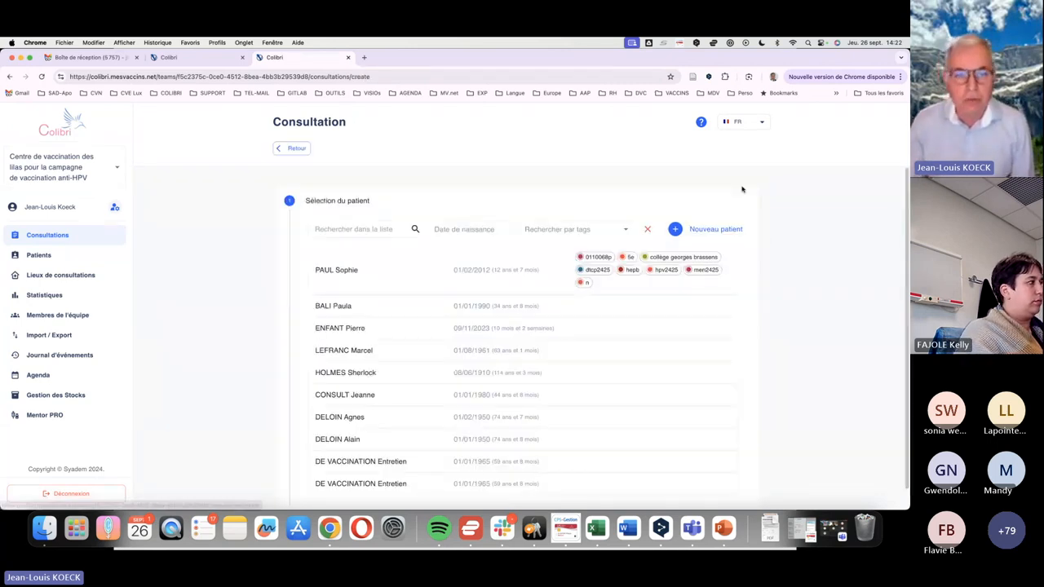
click(355, 229)
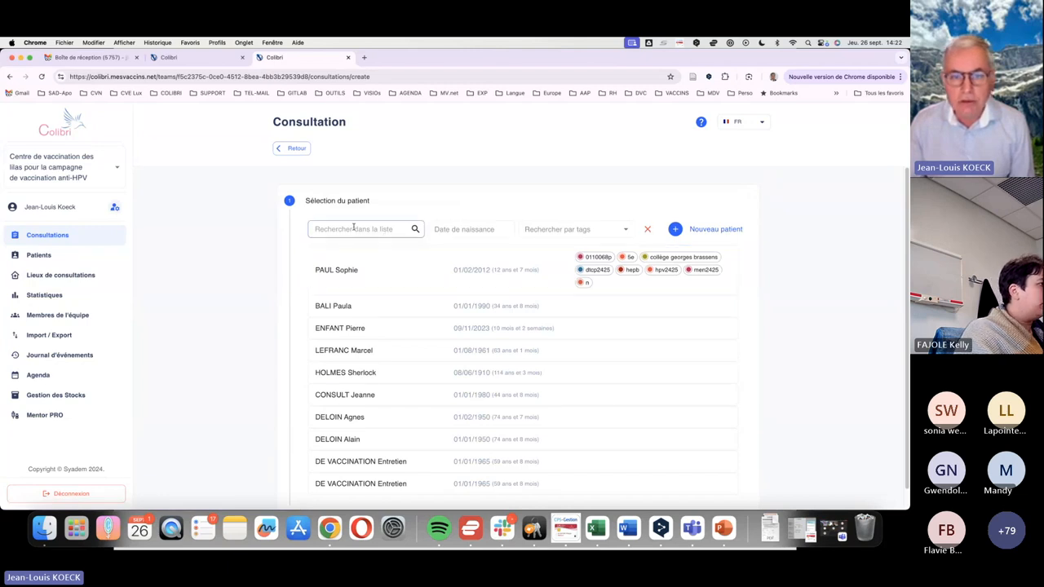
text(mais)
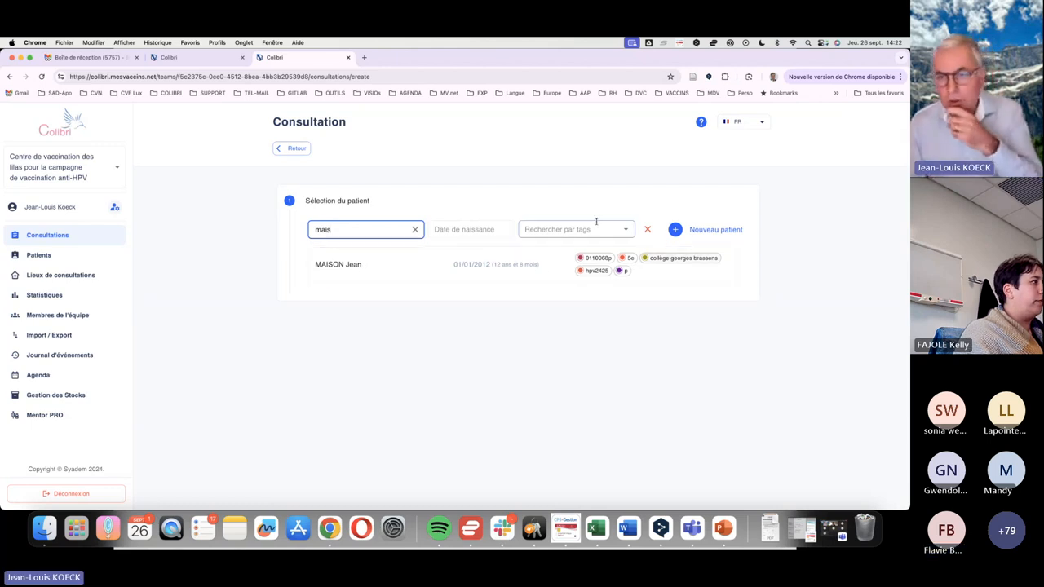
click(363, 269)
Set the consultation location to Campagne HPV and coverage to HPV (Campagne de vaccination papillomavirus), and save the consultation and its planning
click(426, 297)
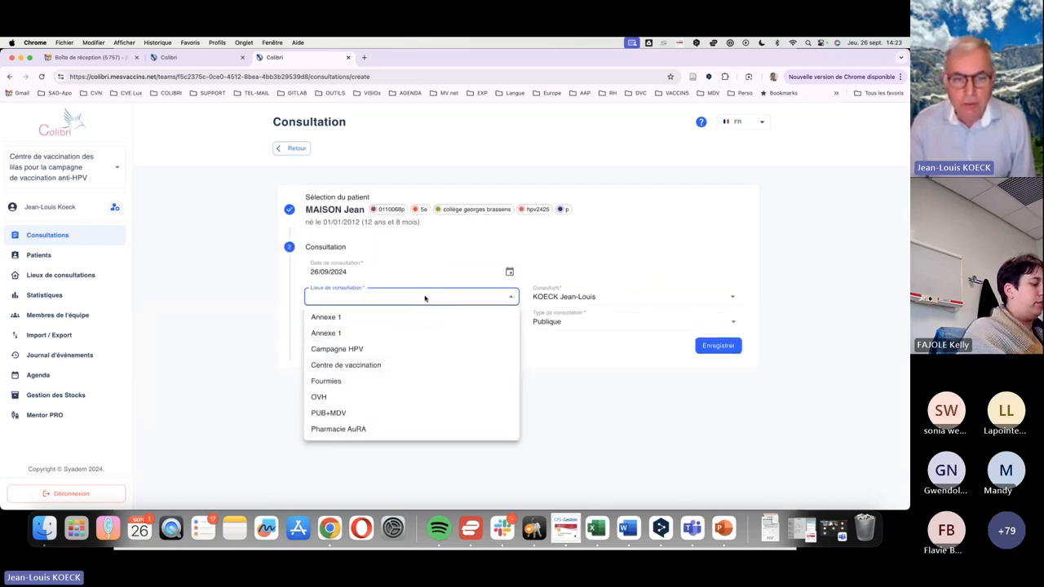
click(373, 351)
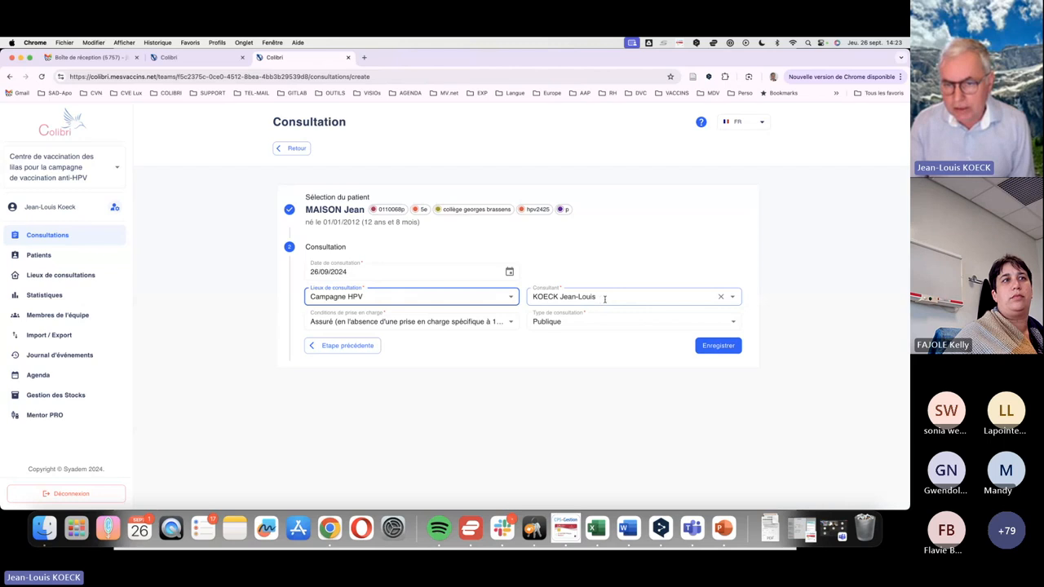
click(605, 298)
click(635, 276)
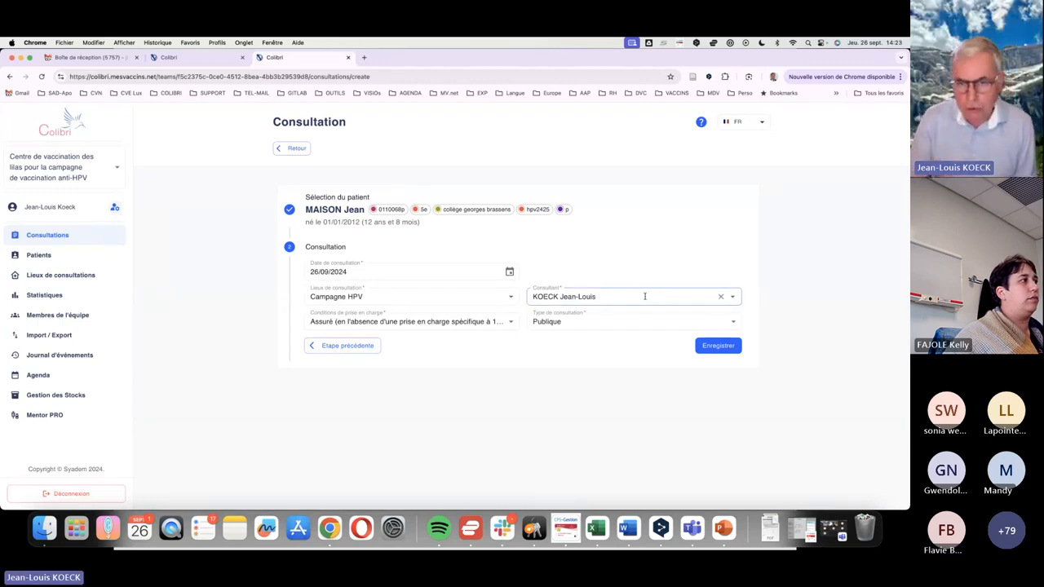
click(406, 329)
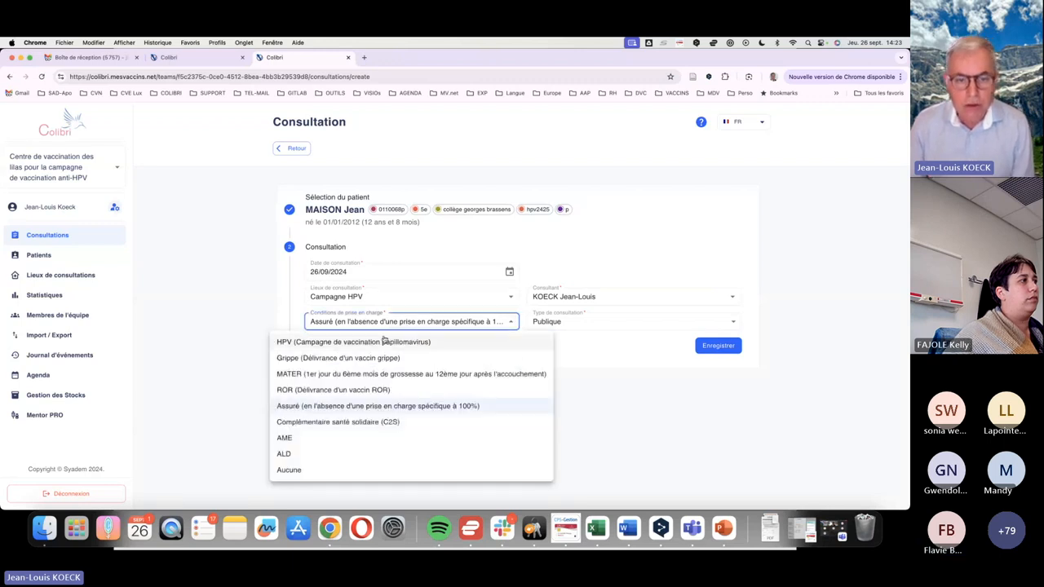
click(381, 342)
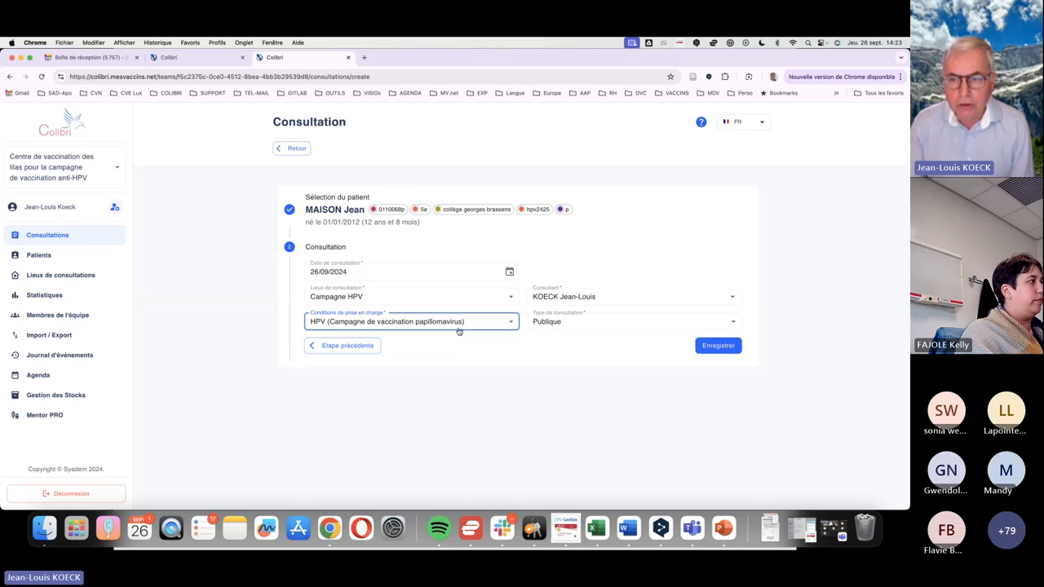
click(727, 346)
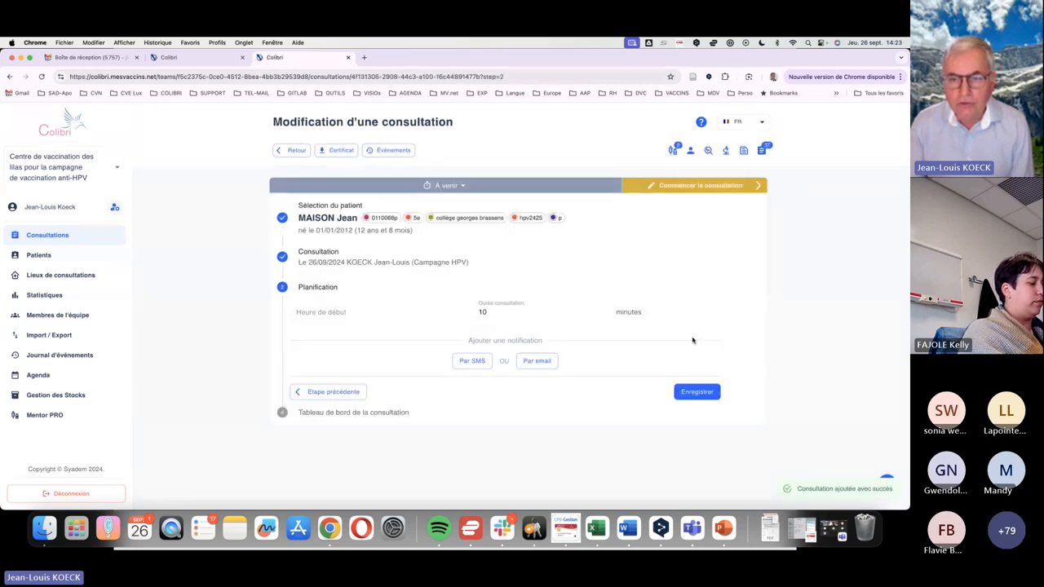
click(700, 392)
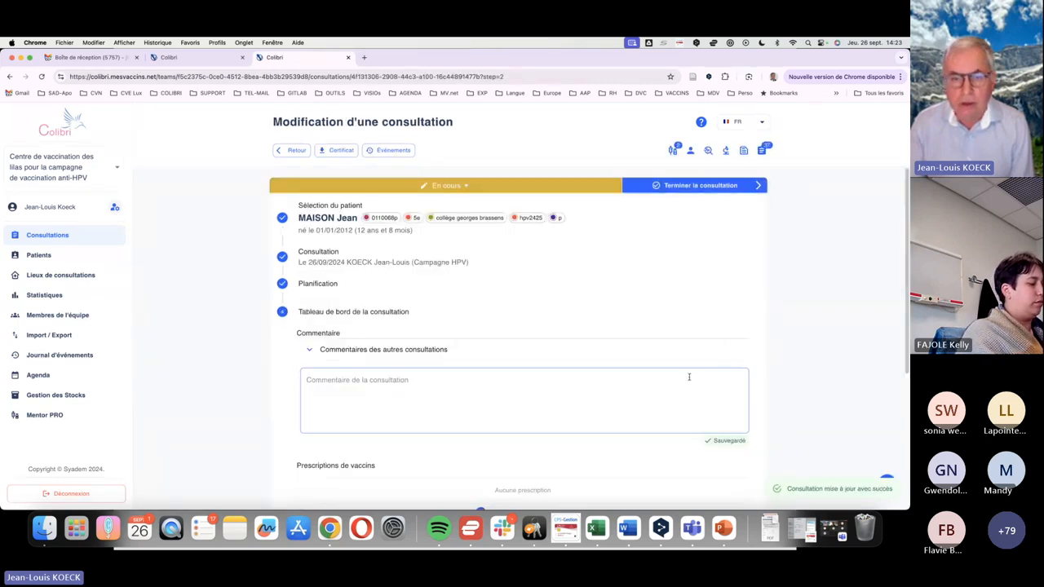
Review the comments from the patient's other consultations and enter "RAS" as the comment for this consultation
scroll(460, 282, up, 1)
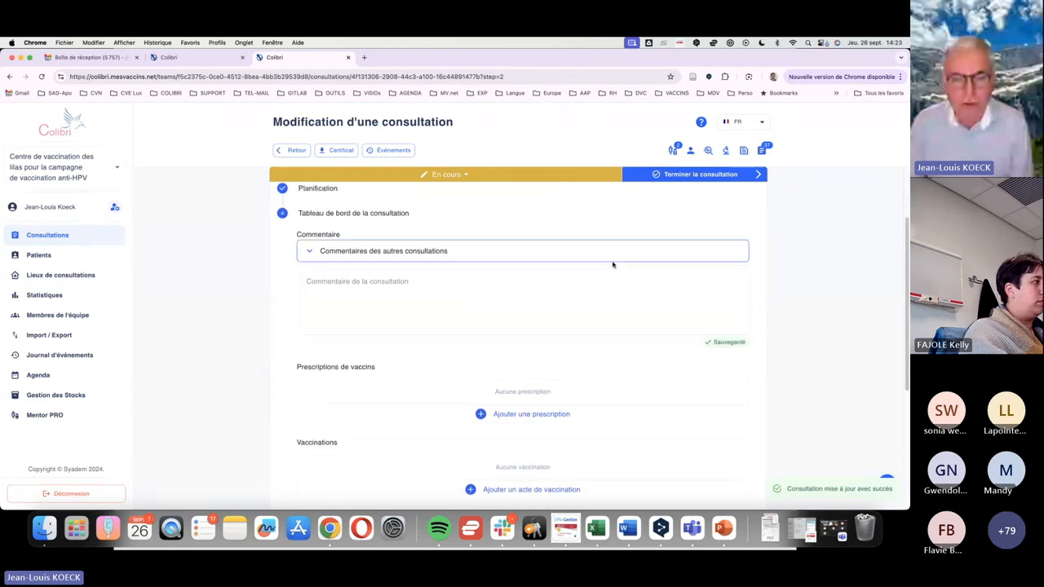
click(392, 306)
click(391, 276)
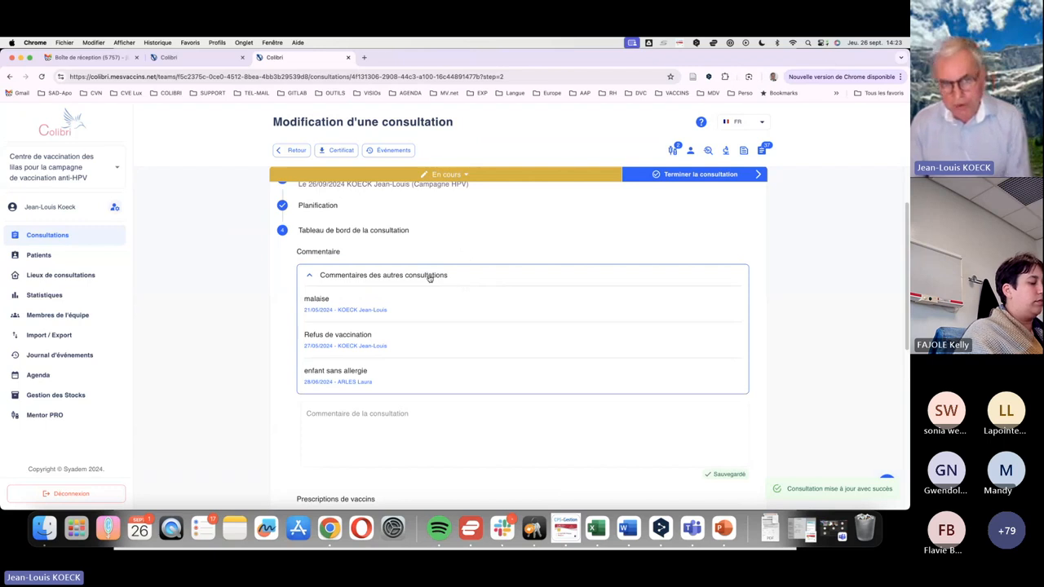
click(429, 276)
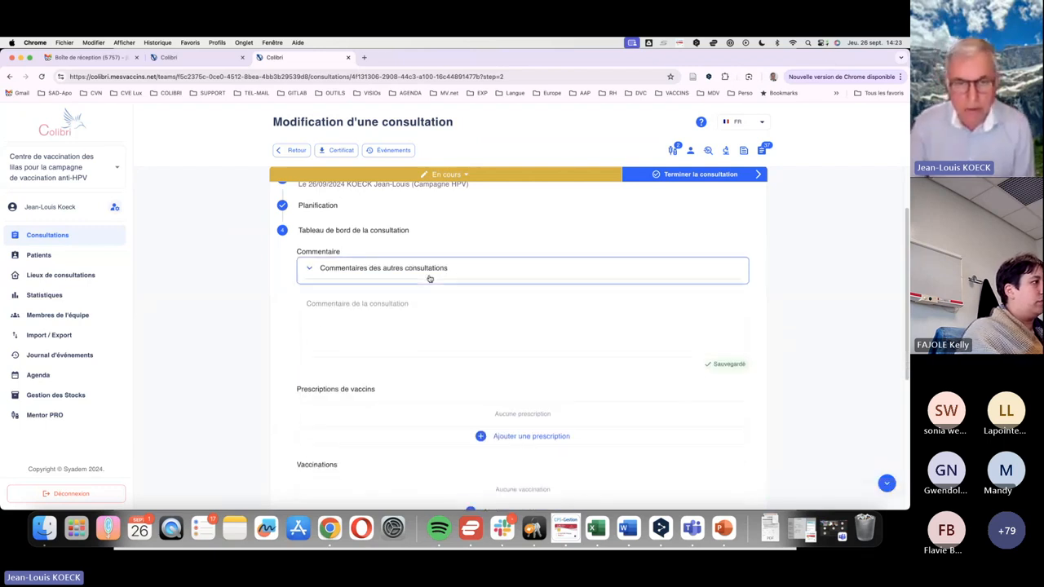
click(402, 305)
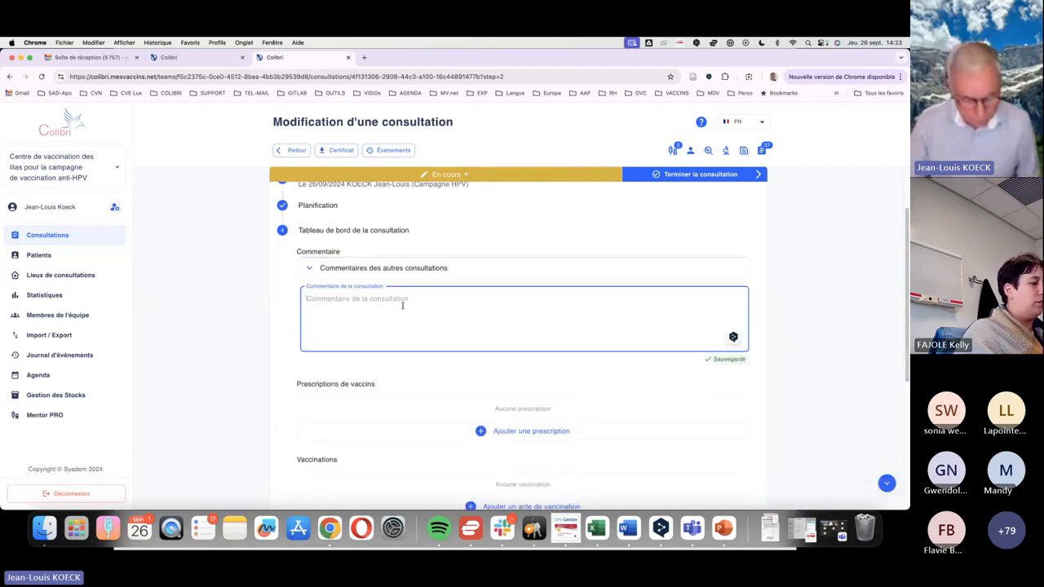
text(RAS)
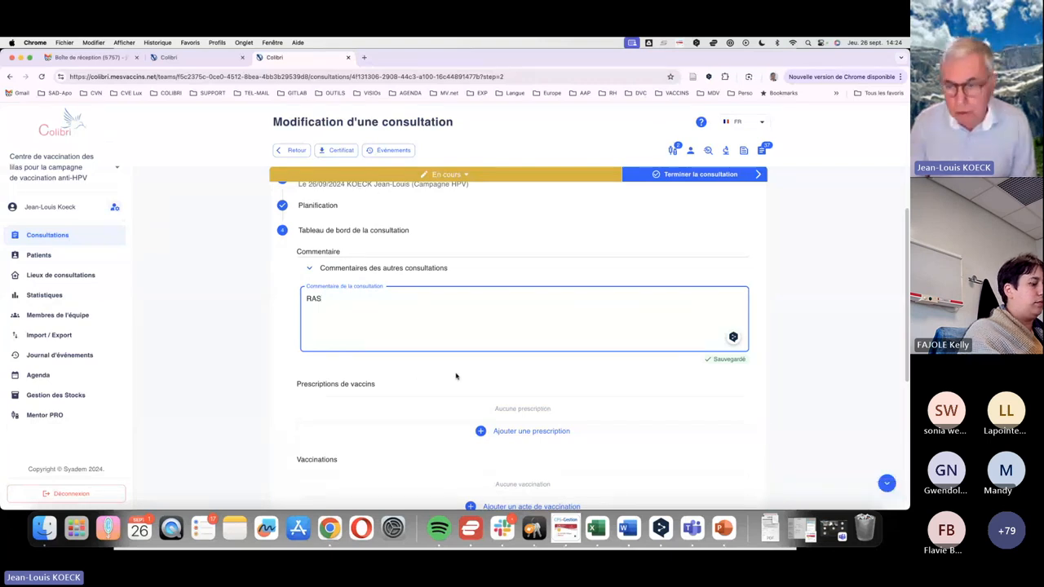
Add a GARDASIL 9 vaccine prescription to the consultation and save it
scroll(545, 333, down, 3)
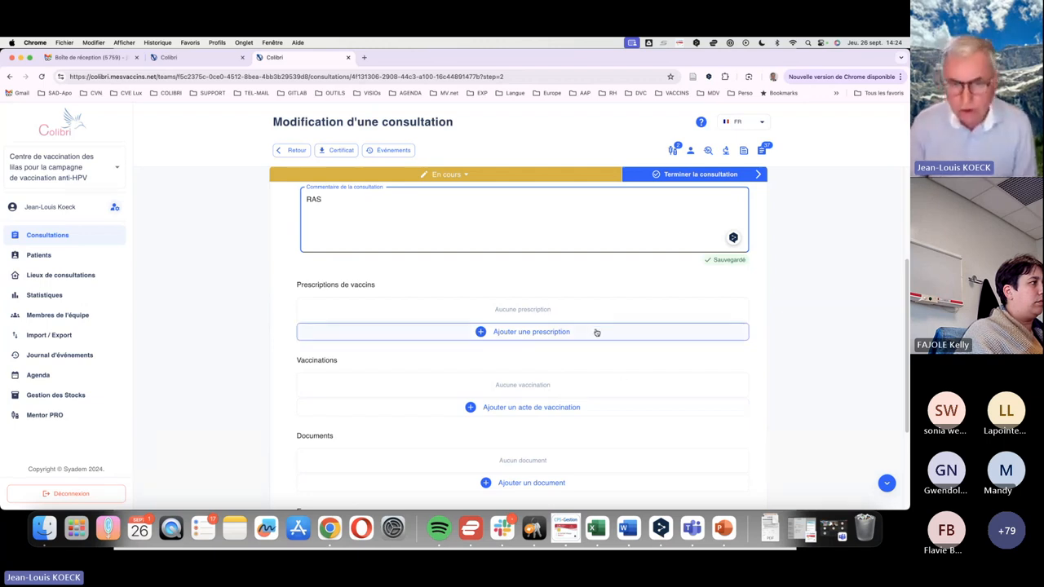
click(568, 333)
click(437, 303)
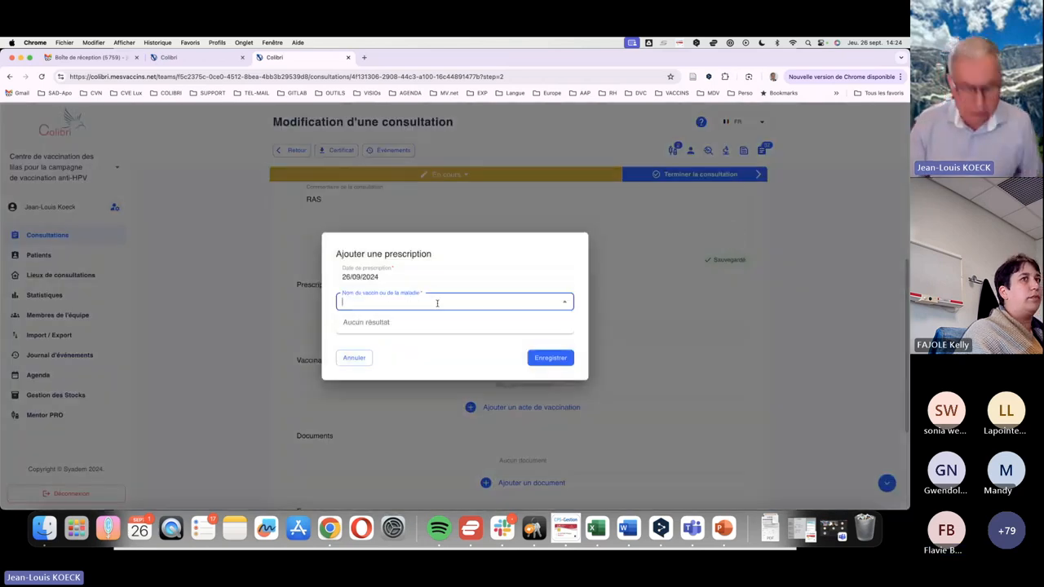
text(gar)
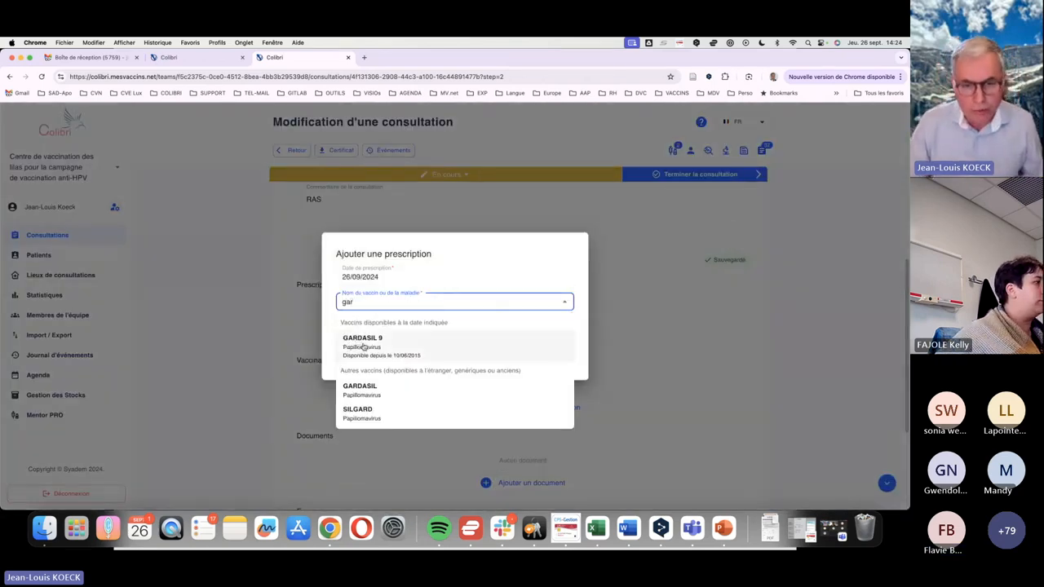
click(363, 342)
click(552, 357)
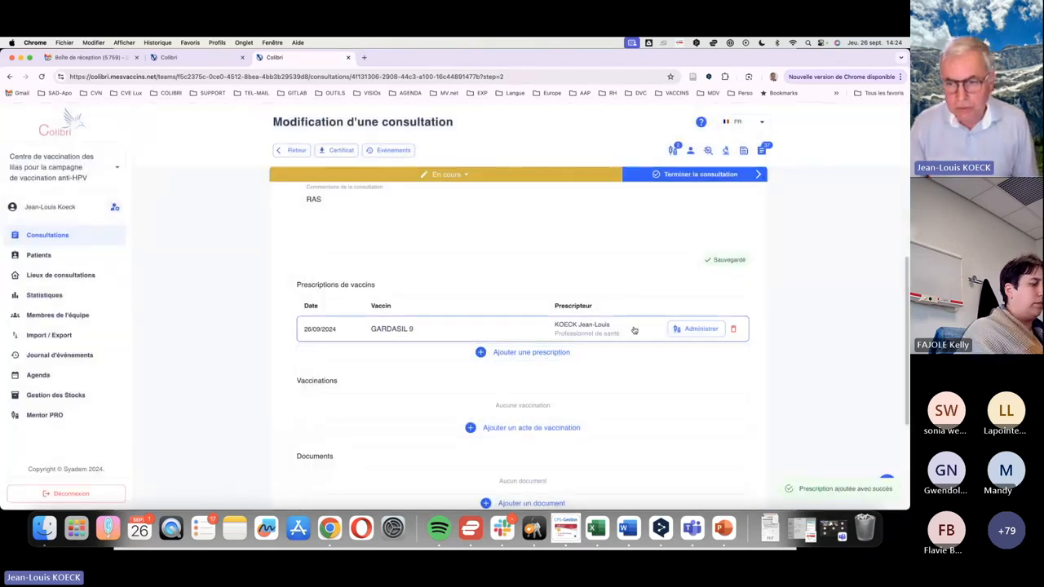
Open the vaccination record for administering the prescribed GARDASIL 9 and enter XXX as the lot number
click(691, 329)
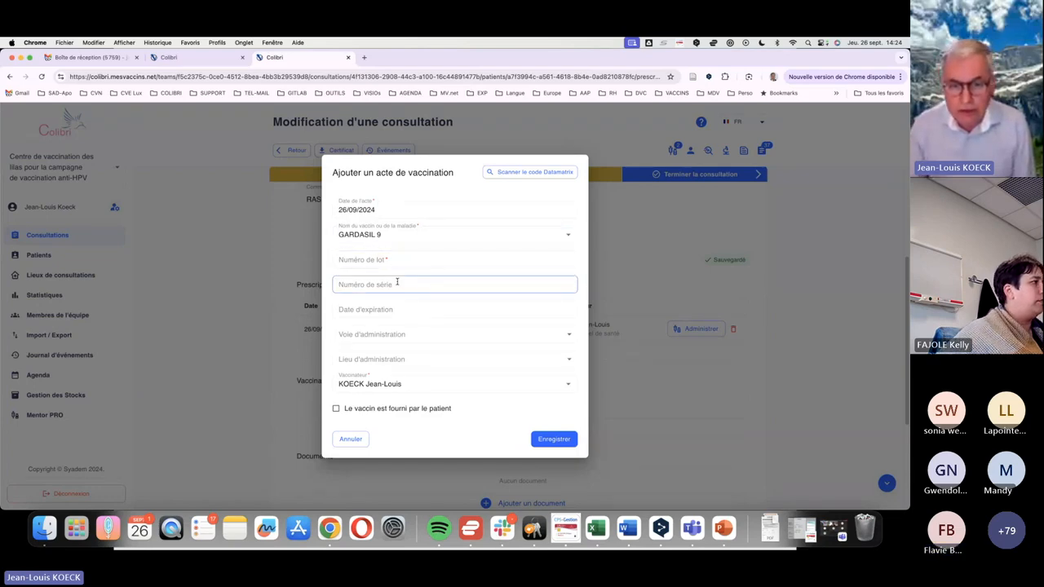
click(401, 262)
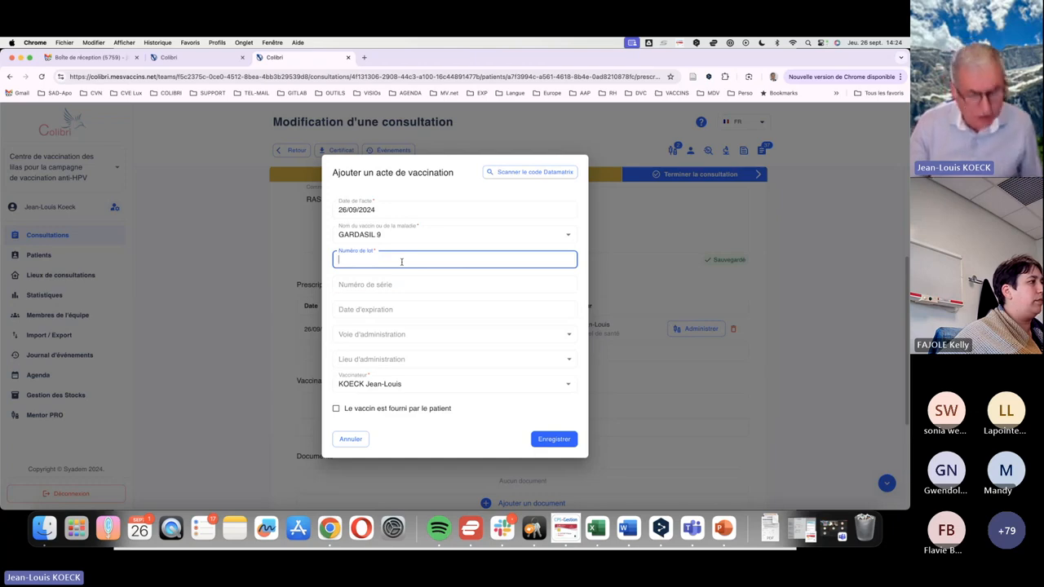
text(XX)
text(X)
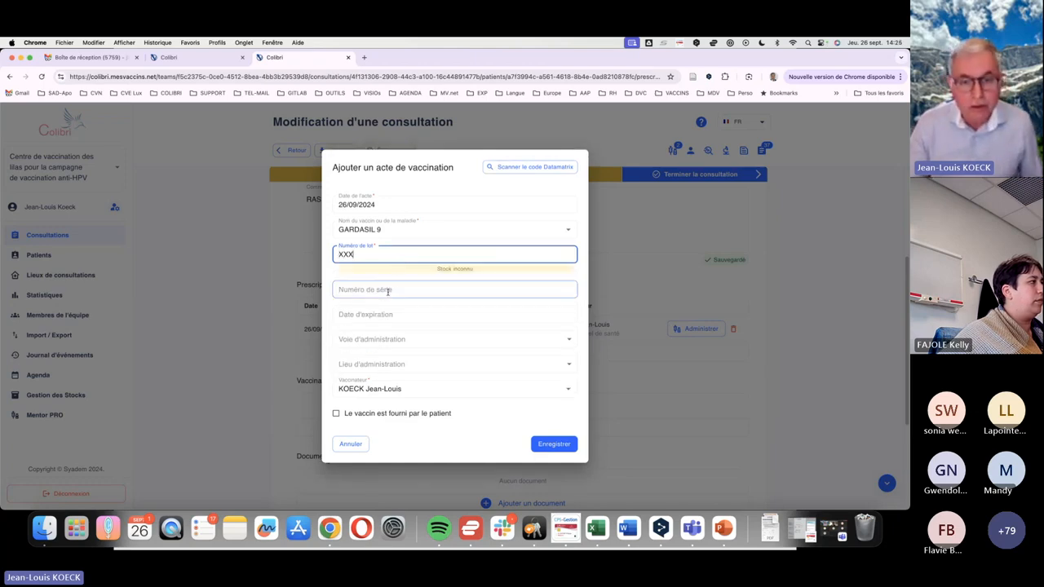
click(391, 290)
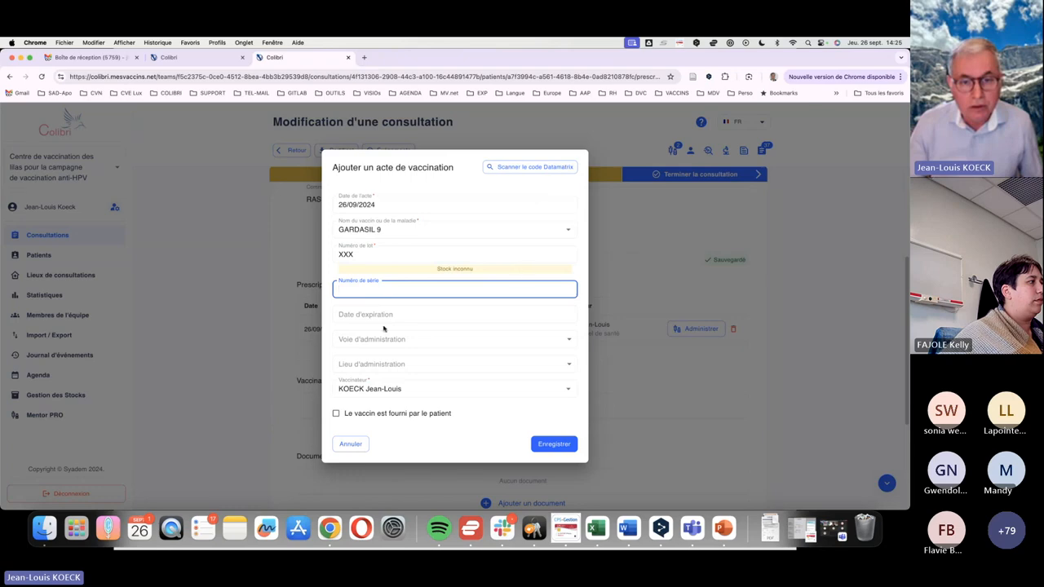
click(391, 315)
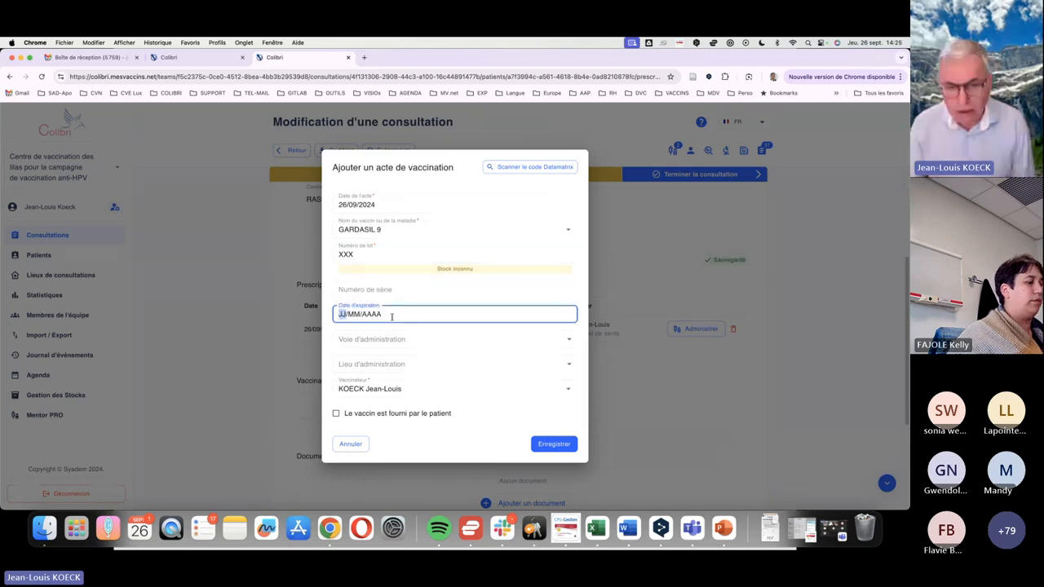
Set the administration route to Intramusculaire and the site to Deltoïde gauche, and save the vaccination record
click(395, 340)
click(400, 361)
click(419, 366)
click(410, 385)
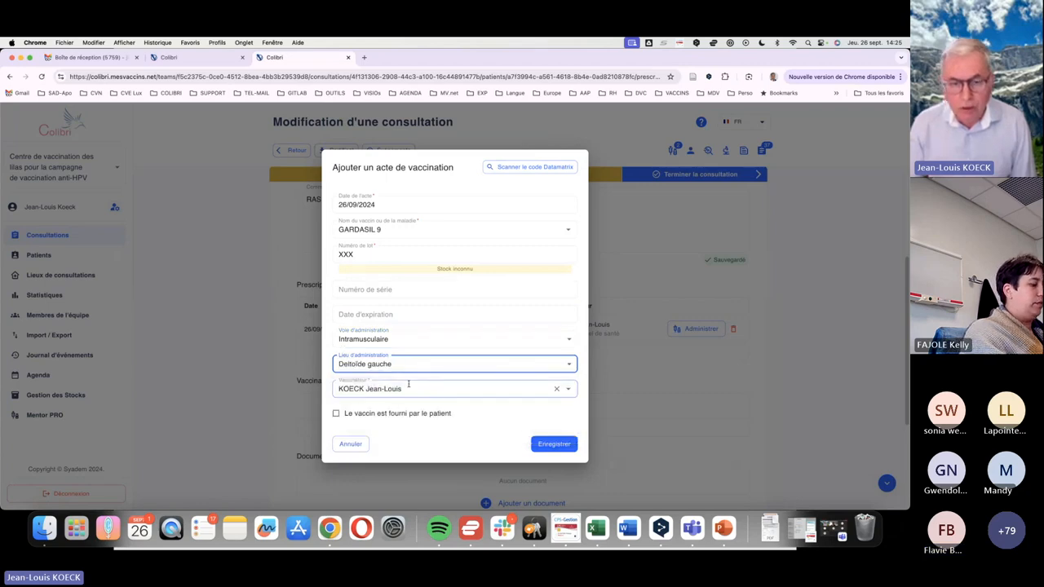
click(554, 444)
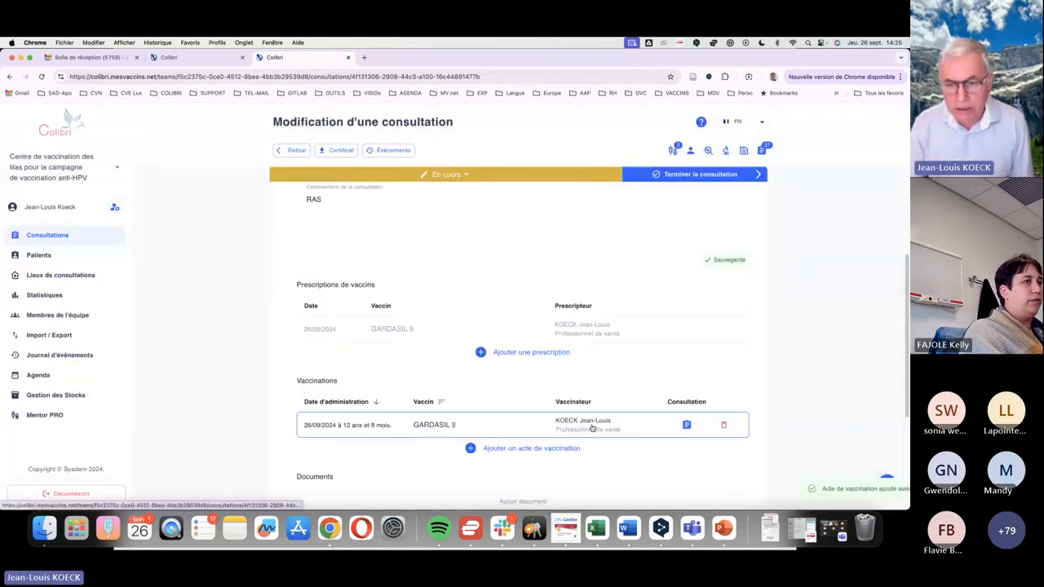
Add a shared patient note from the "Info parent: vaccination de votre enfant" template, with a blank line before the "Pour plus d'information" sentence
scroll(623, 406, down, 2)
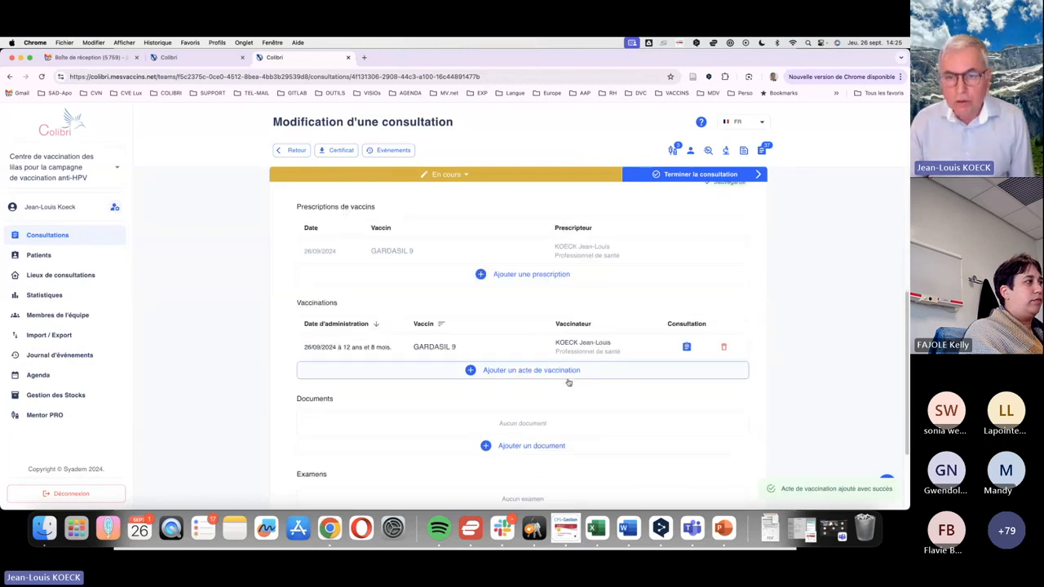
scroll(604, 367, down, 1)
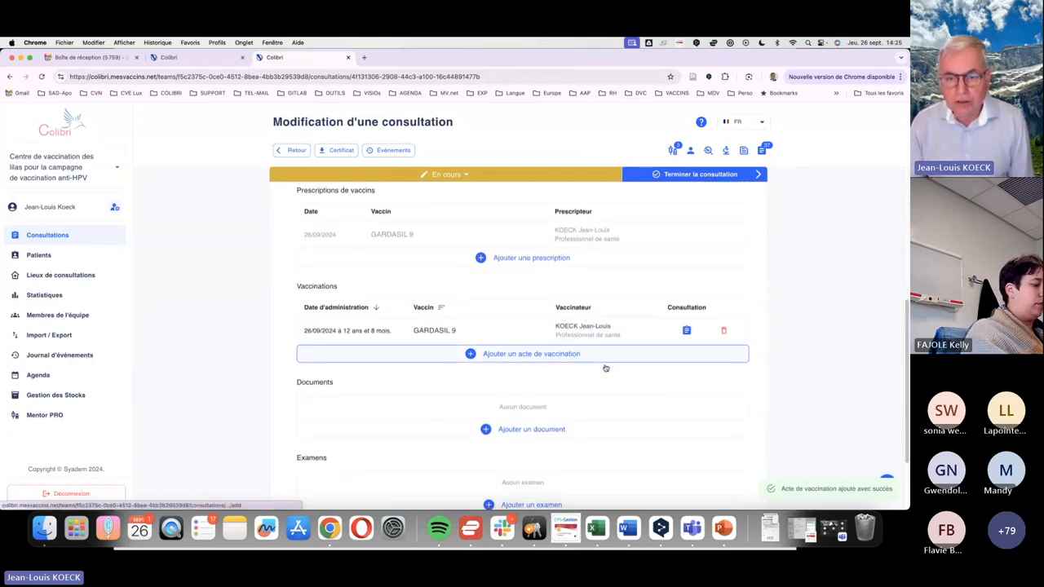
scroll(636, 364, down, 2)
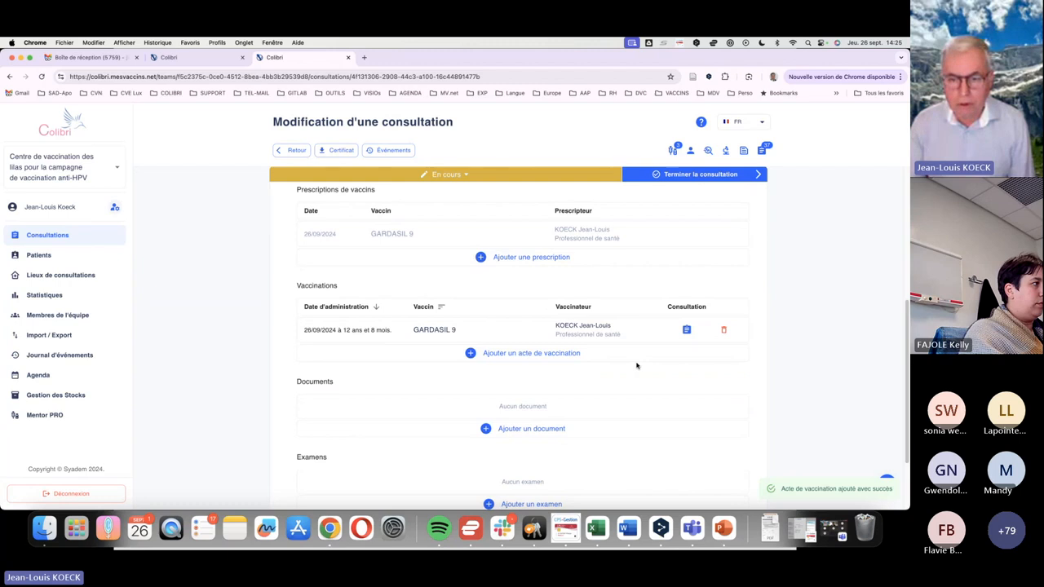
scroll(639, 356, down, 3)
scroll(620, 342, up, 4)
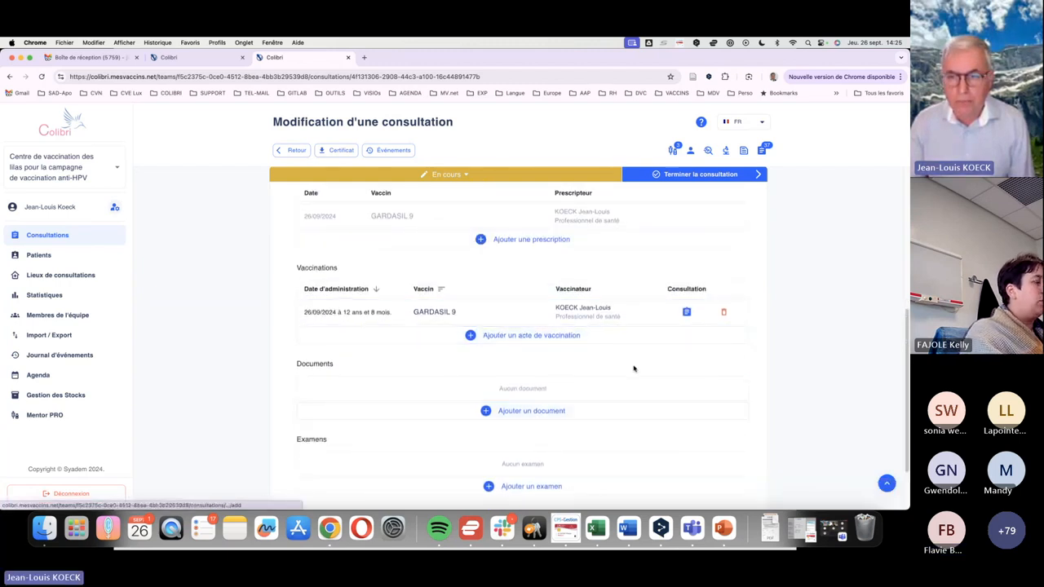
scroll(634, 367, down, 4)
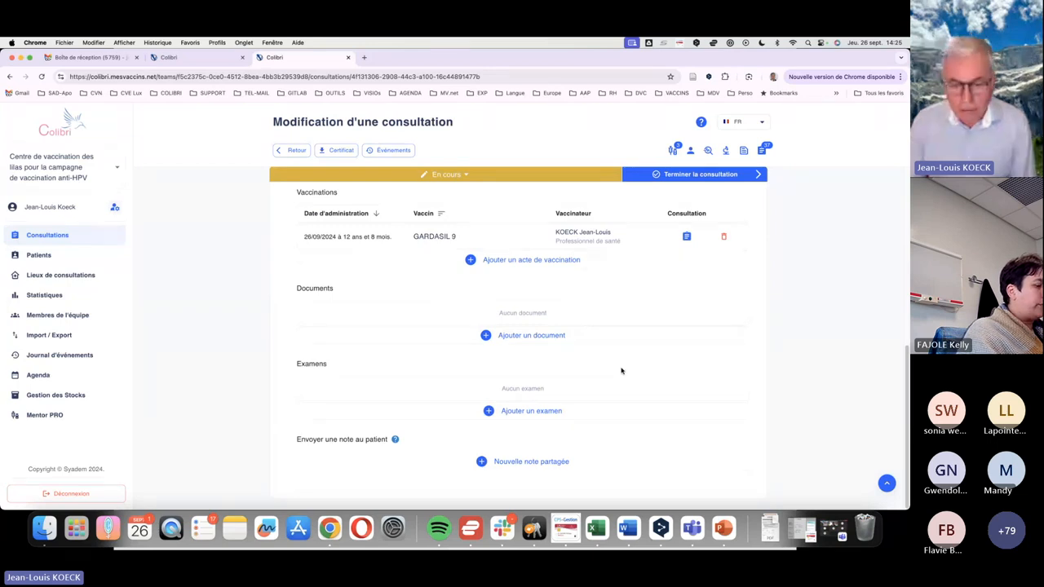
click(541, 463)
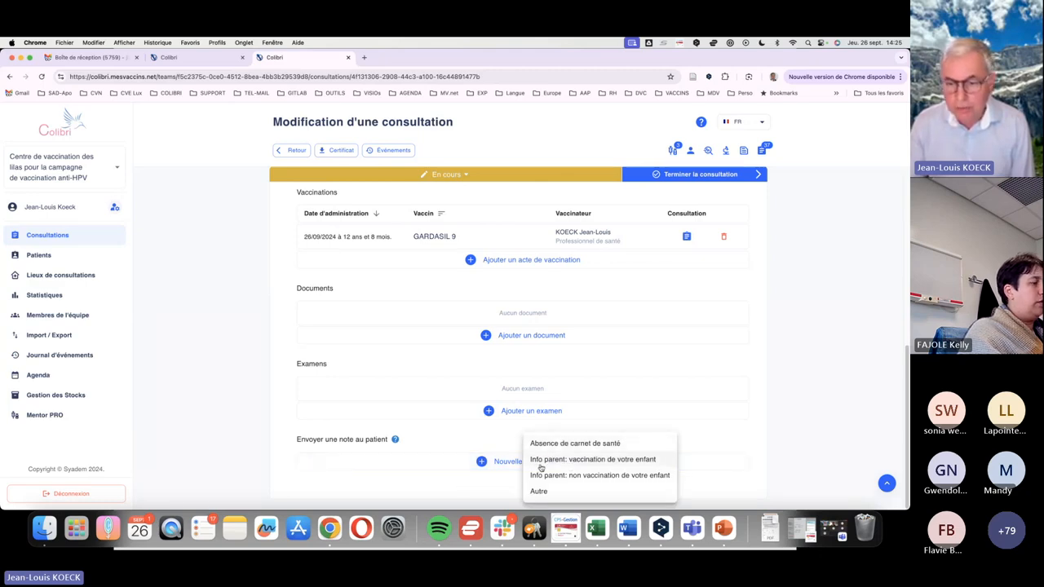
click(603, 462)
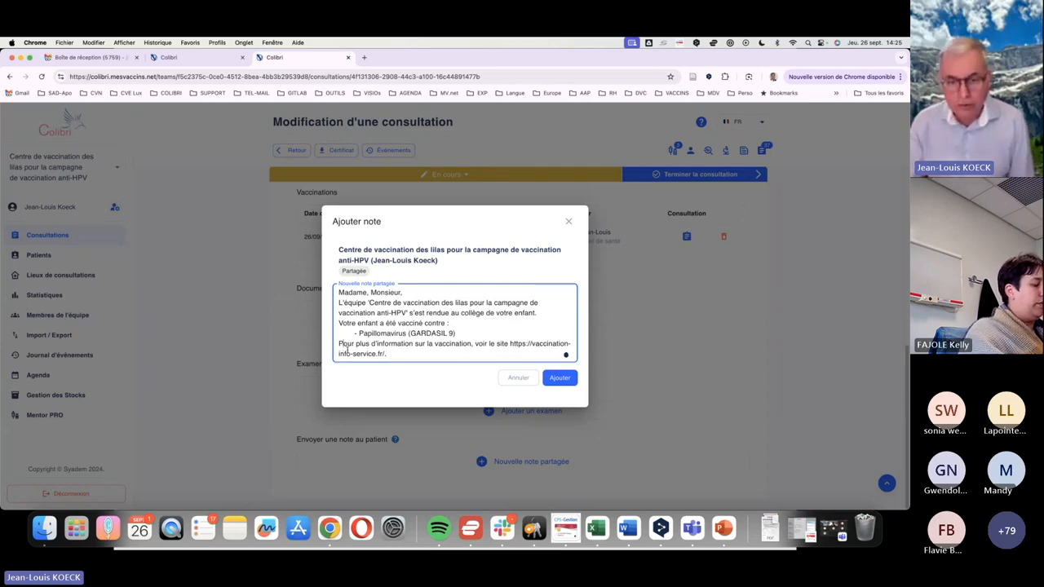
key(Return)
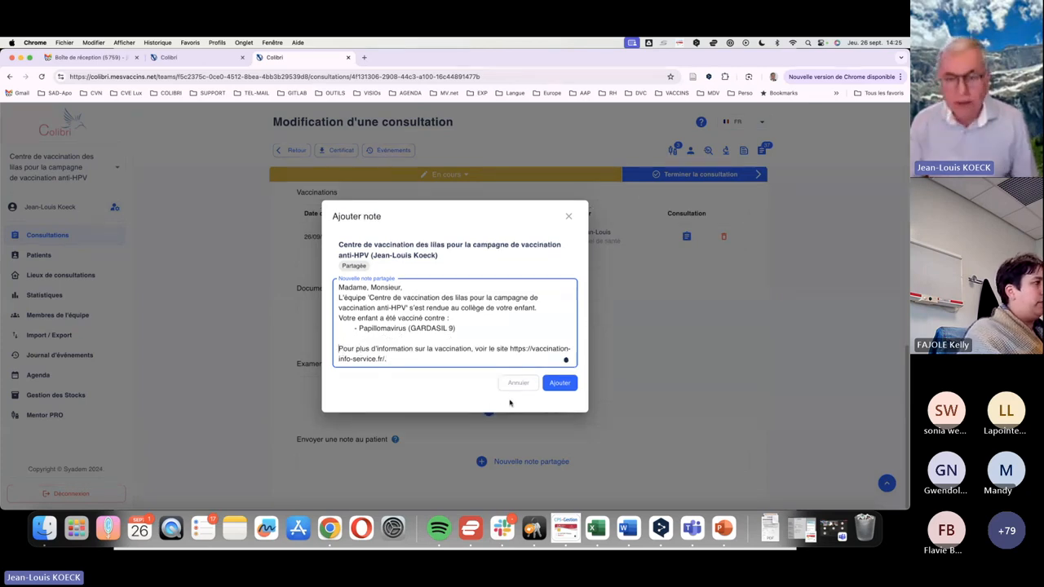
click(559, 385)
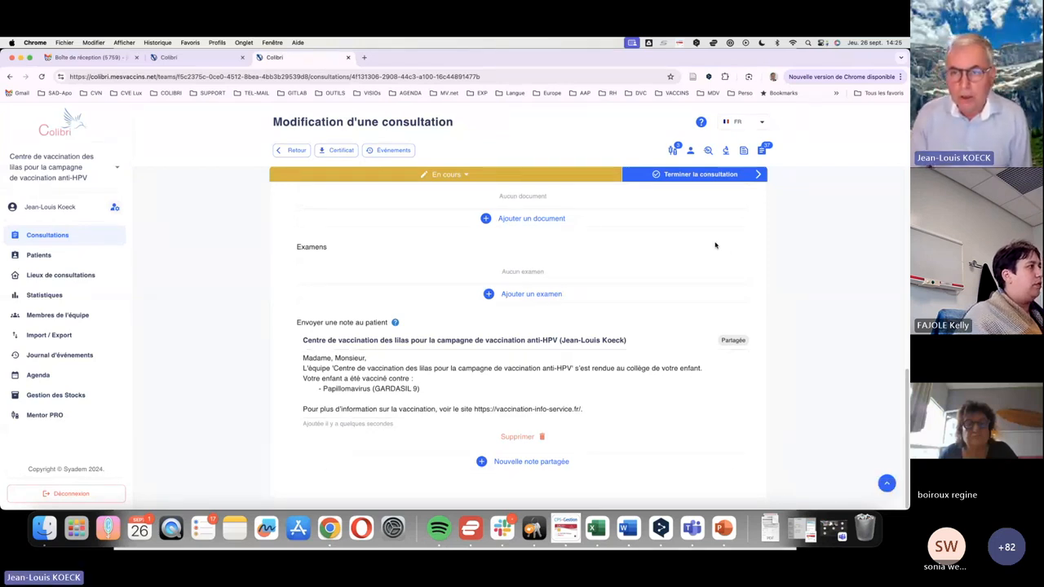
Finish the current consultation, and start the first upcoming consultation in today's consultation list
click(709, 178)
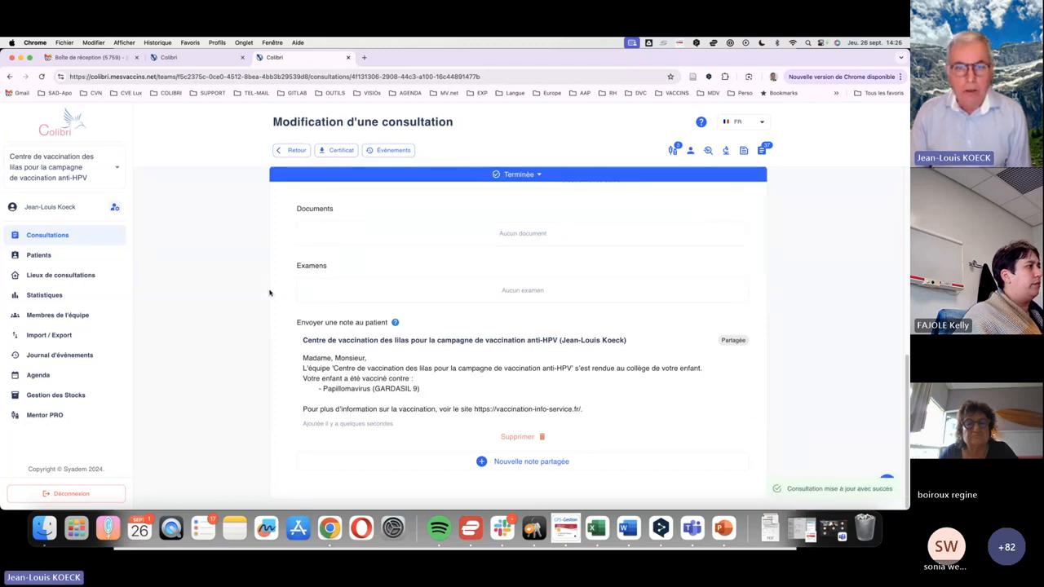
click(48, 238)
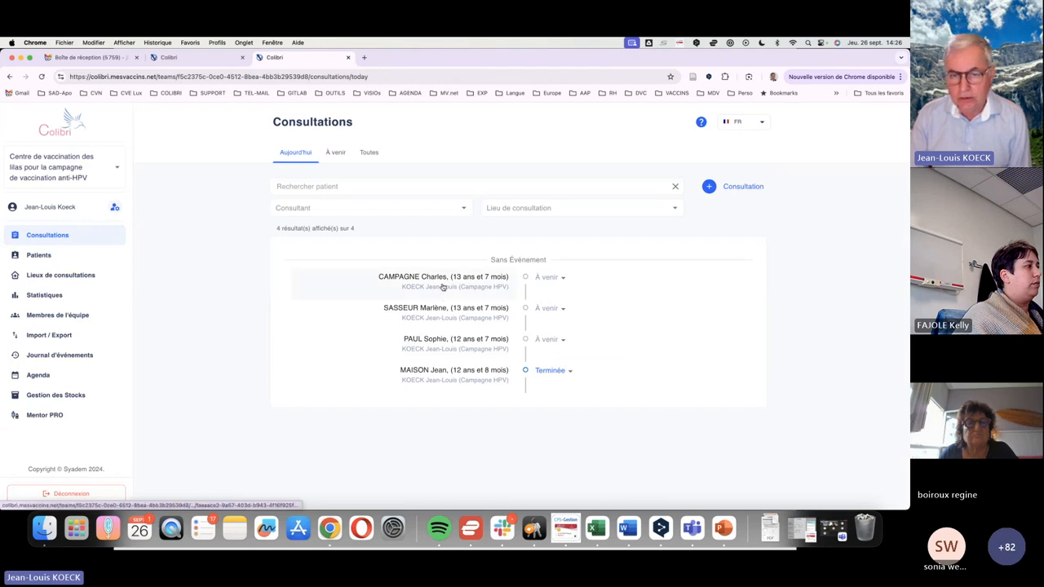
click(445, 285)
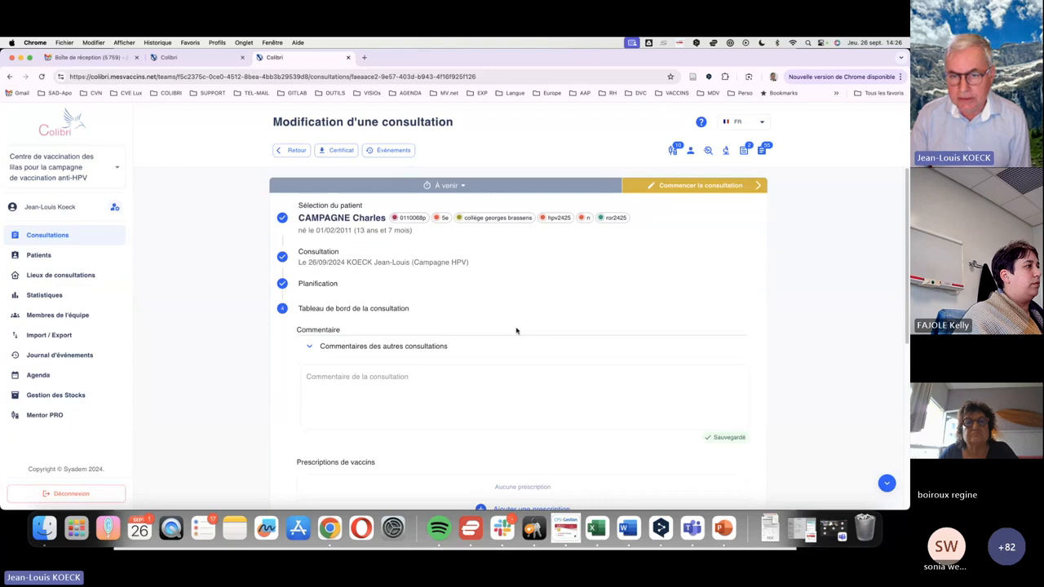
click(698, 186)
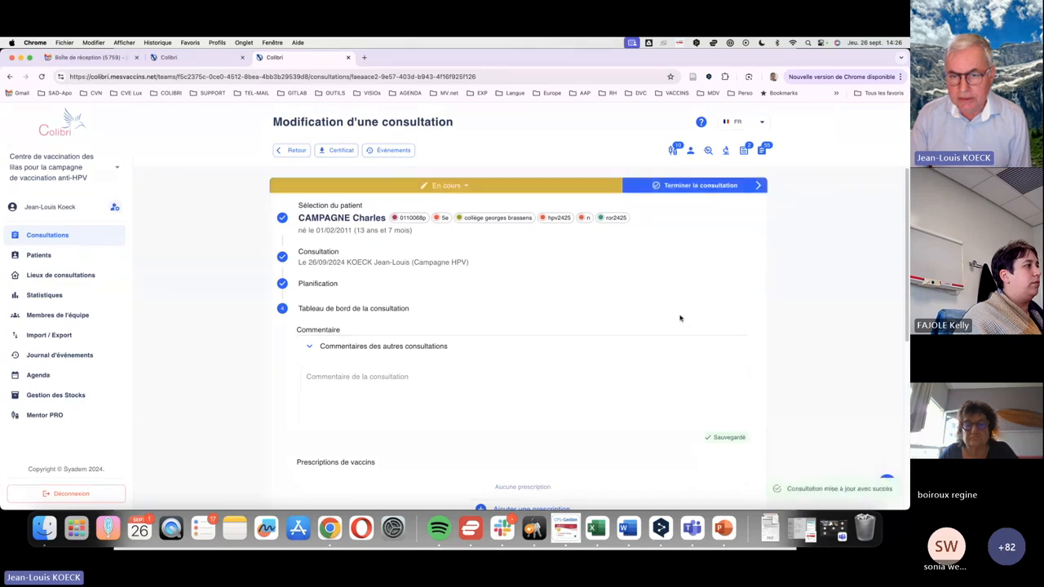
Add a GARDASIL 9 vaccination record with lot number XXX to the consultation and save it
scroll(692, 296, down, 5)
scroll(590, 345, down, 2)
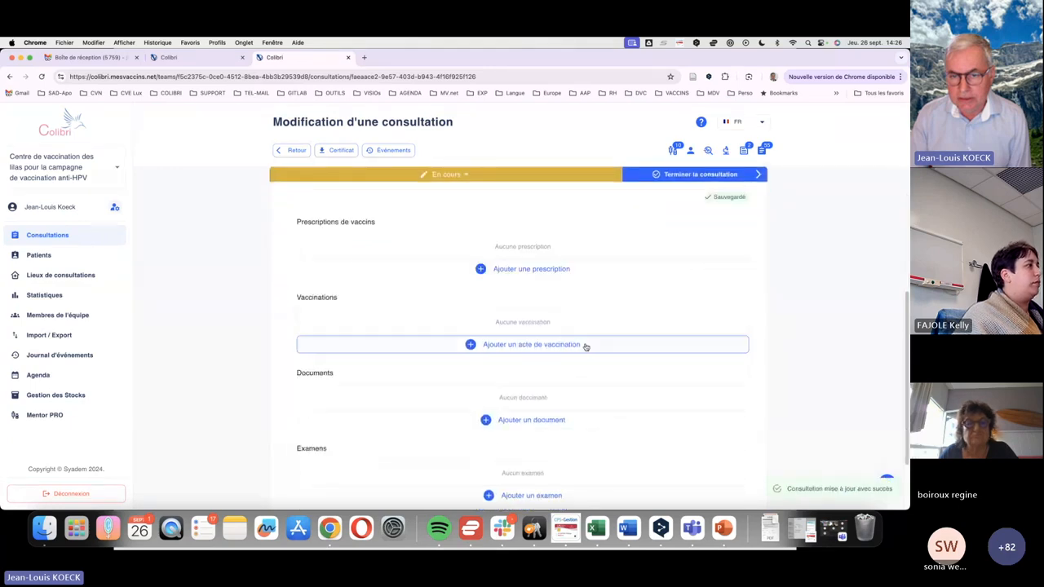
click(571, 345)
click(446, 236)
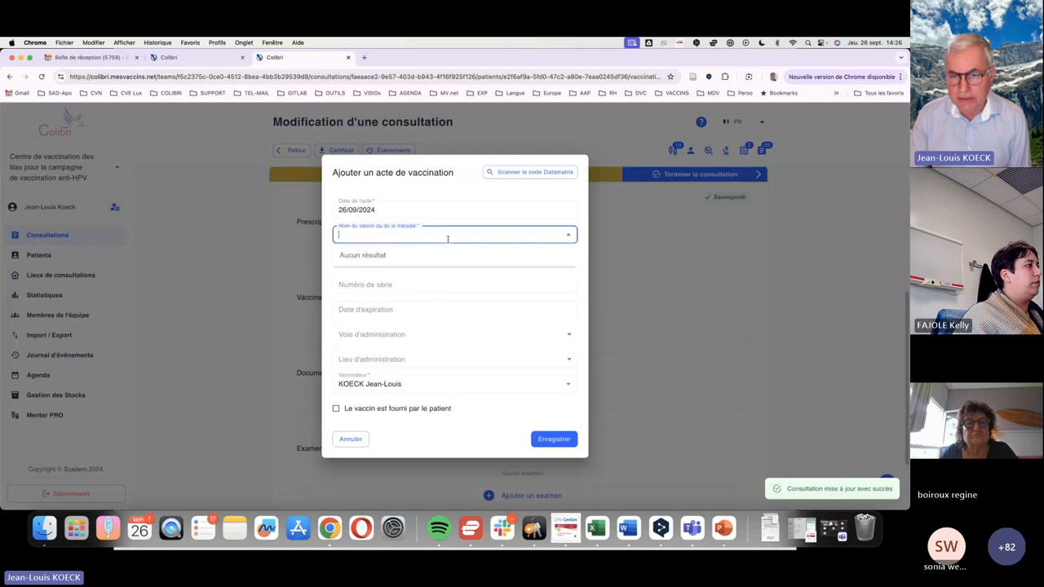
text(gar)
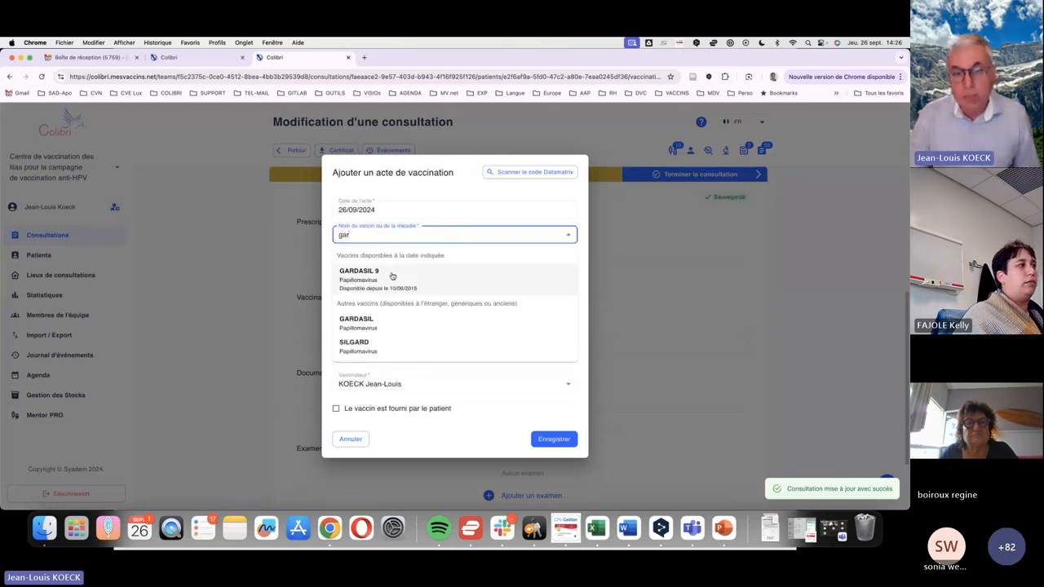
click(391, 274)
click(392, 261)
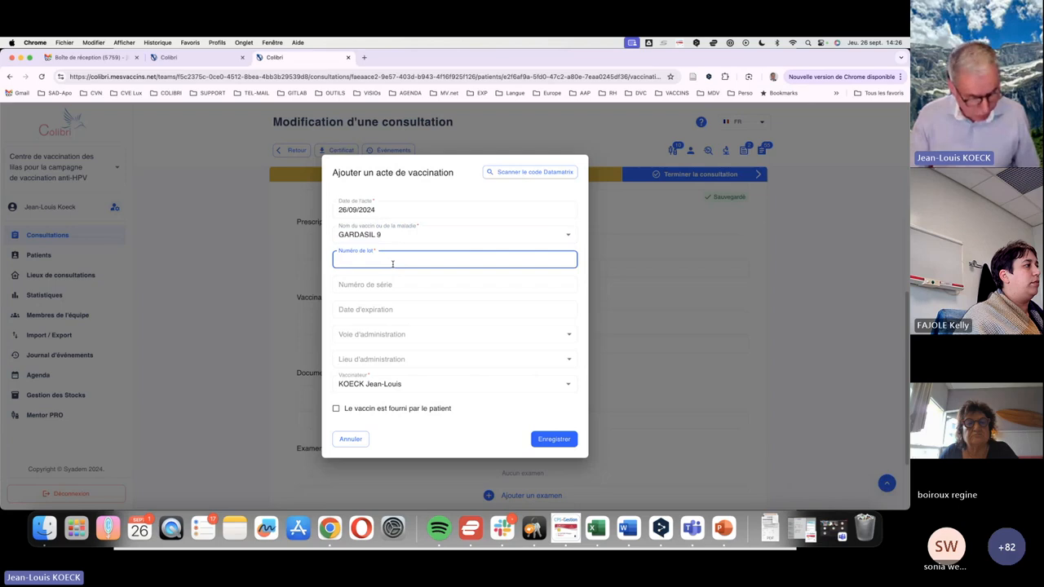
text(XXX)
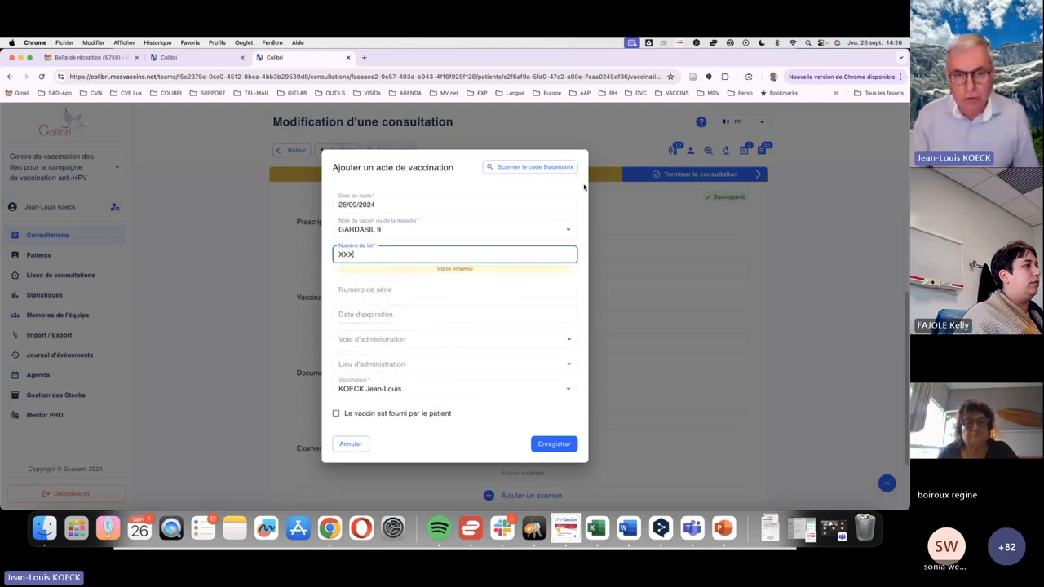
click(554, 444)
scroll(540, 351, down, 3)
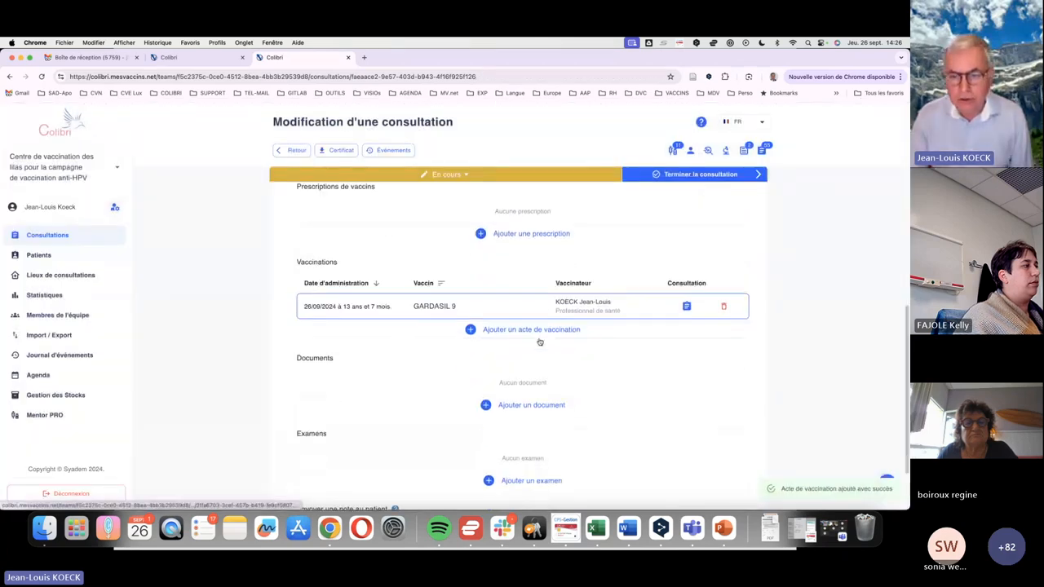
Review the patient's vaccination history and documents, briefly opening the vaccination diagnostic in between
scroll(539, 350, up, 2)
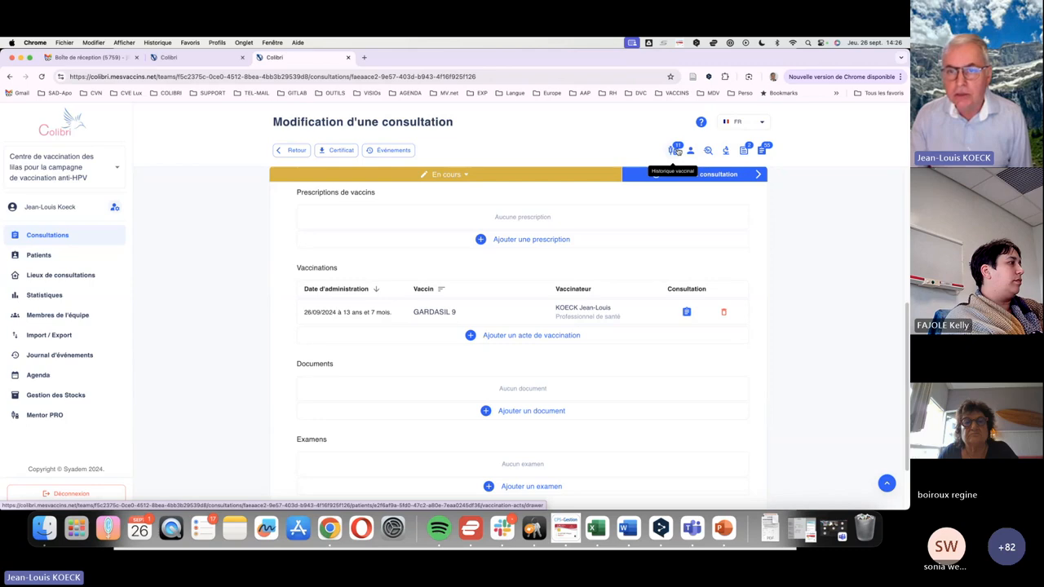
click(676, 151)
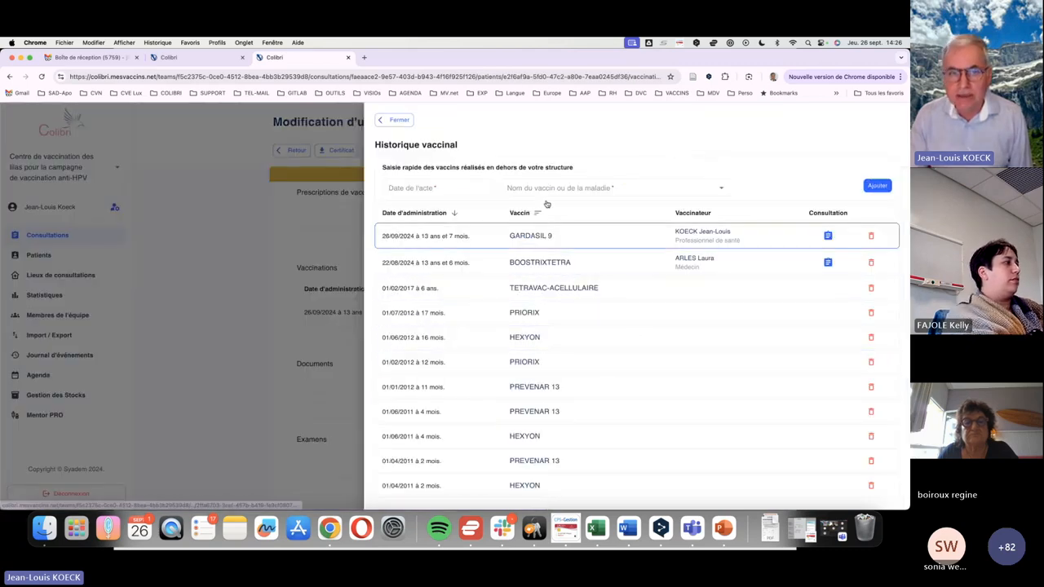
click(400, 120)
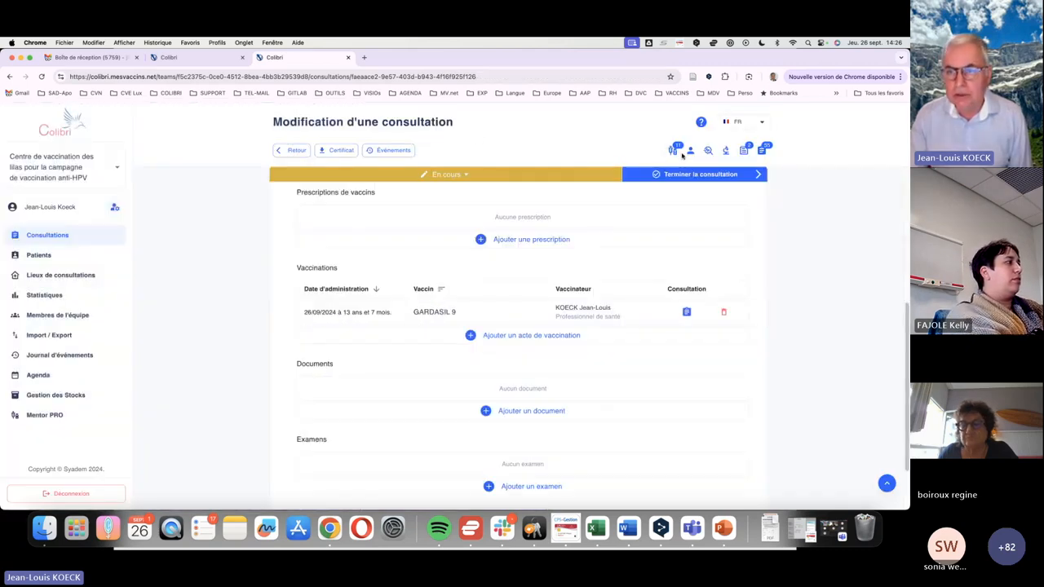
click(709, 151)
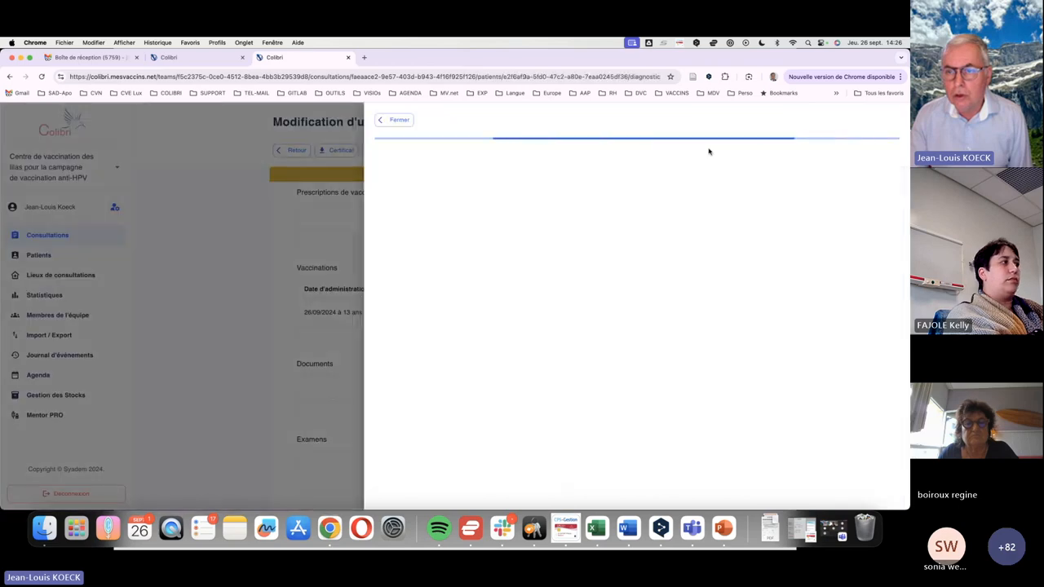
click(399, 120)
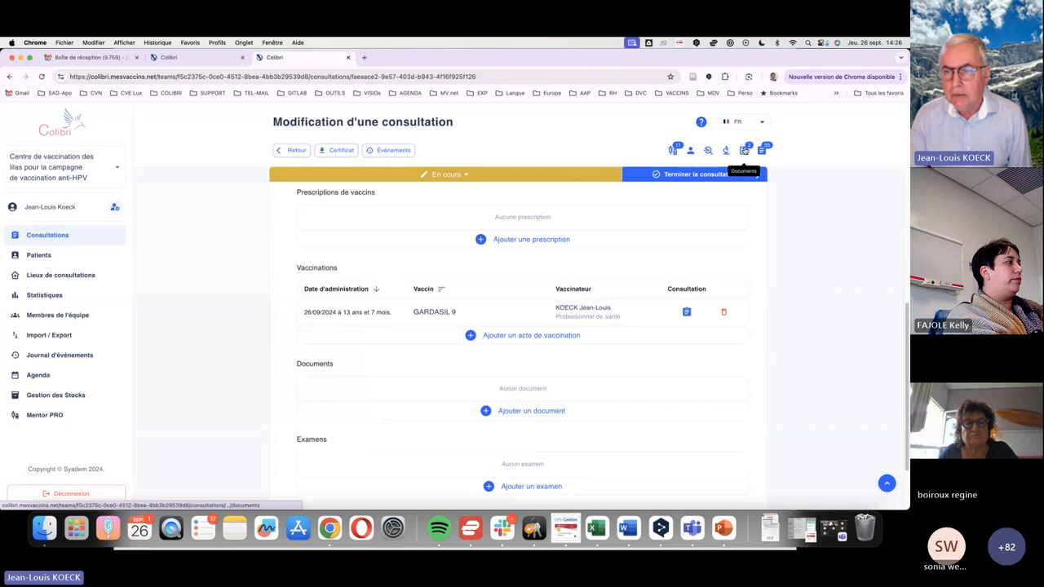
click(743, 150)
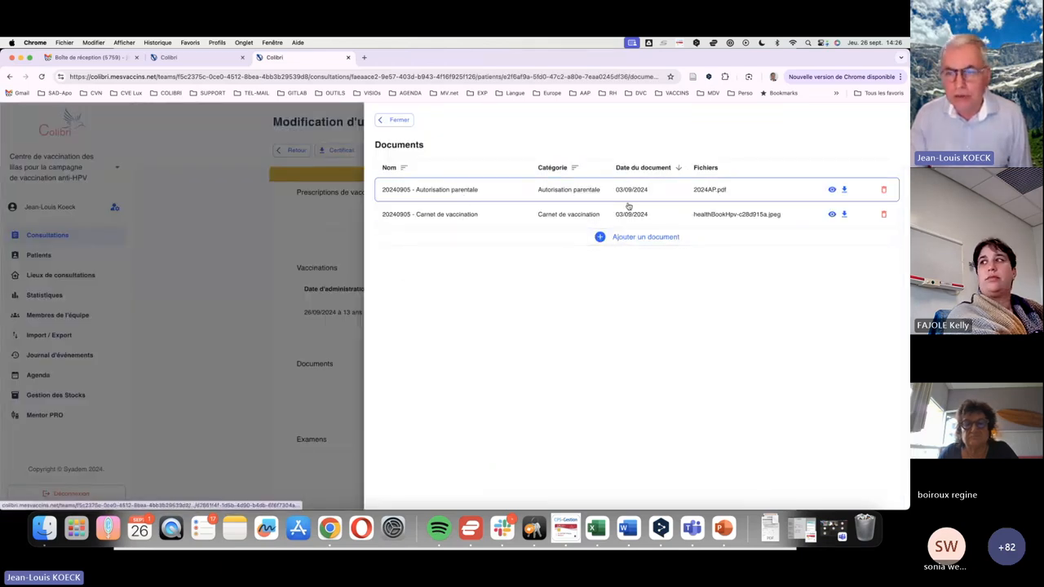
click(399, 121)
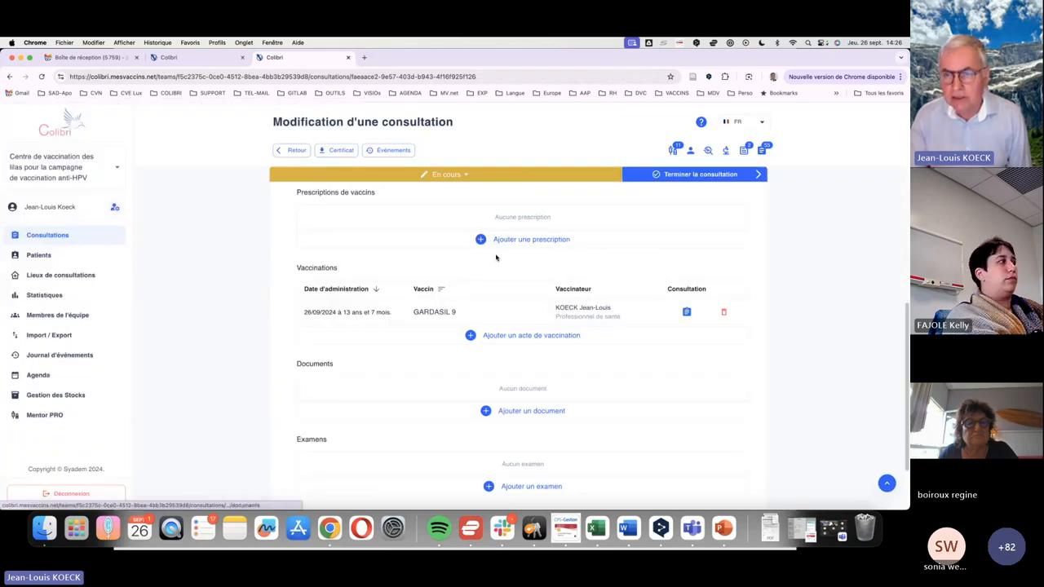
Finish this consultation and return to today's consultation list
click(681, 175)
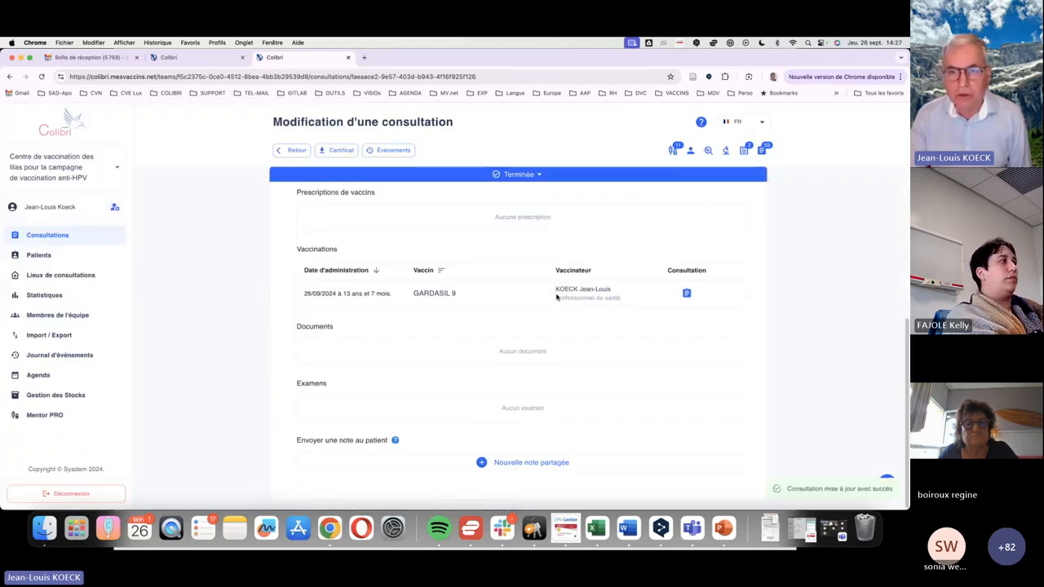
click(49, 235)
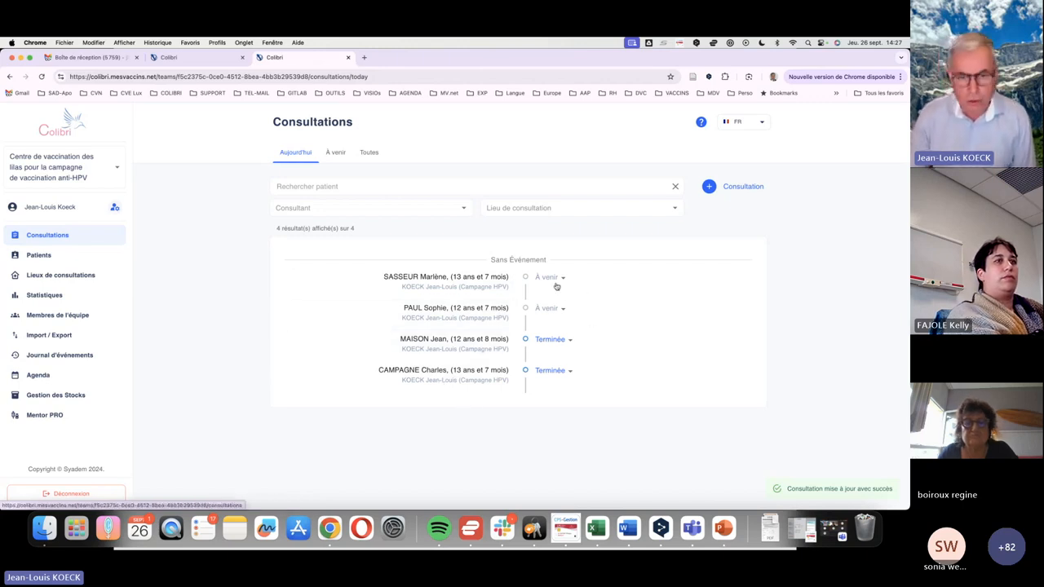
Switch to the PowerPoint slide show and advance to the "A retenir" slide
click(723, 529)
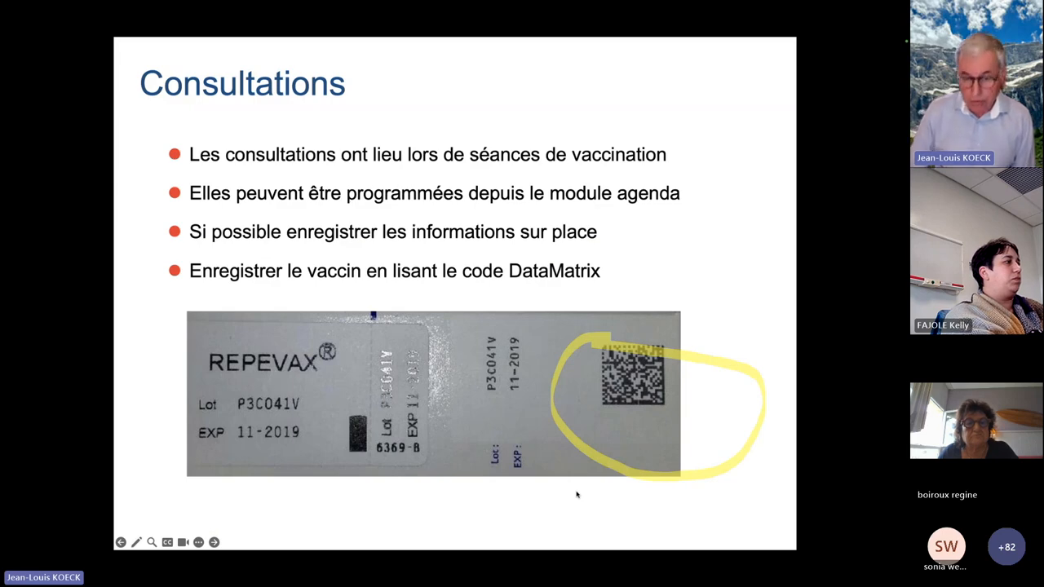
key(Right)
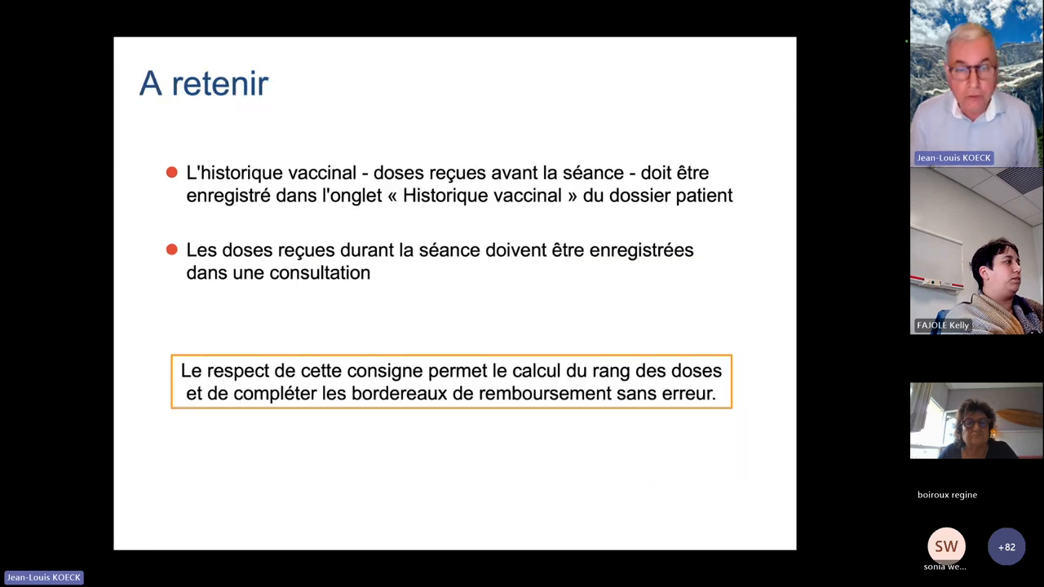